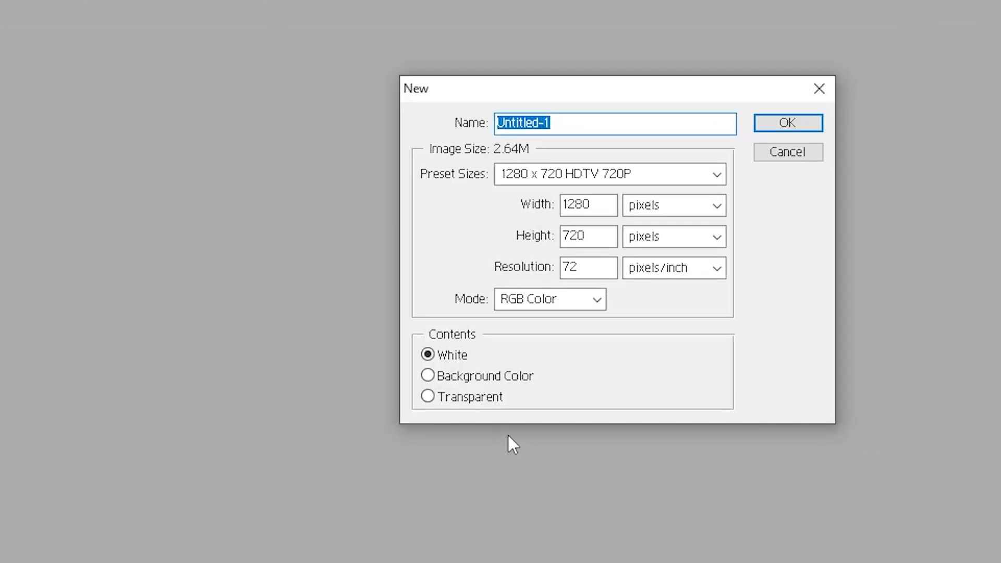
Set the new document's size to 72 inches wide by 48 inches high.
key("Tab")
key("Tab")
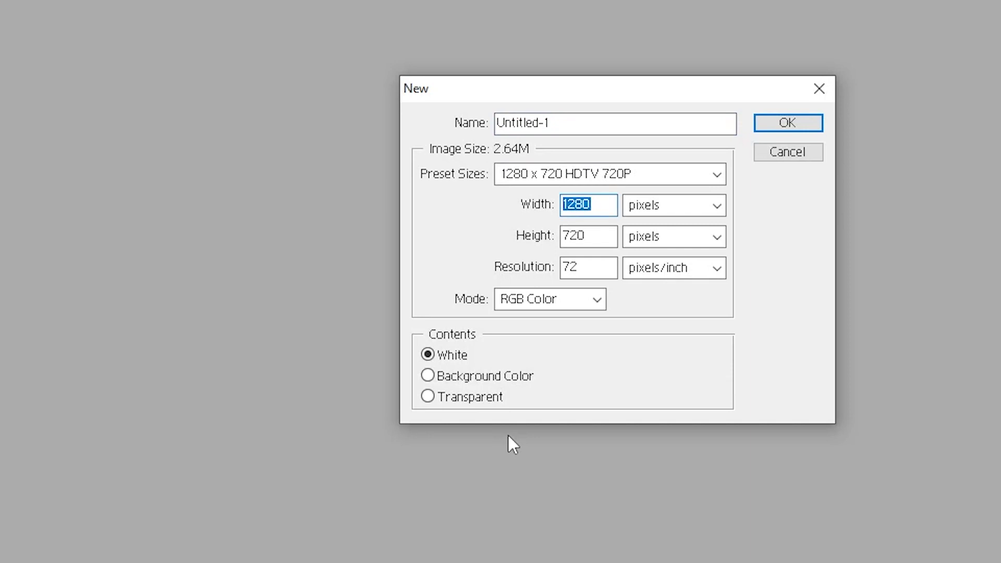
type("72")
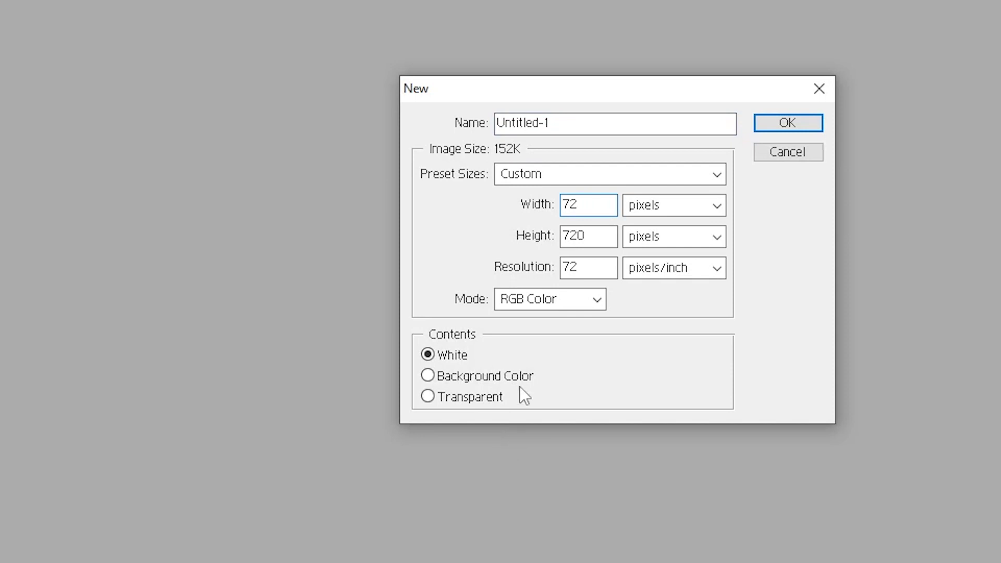
key("Tab")
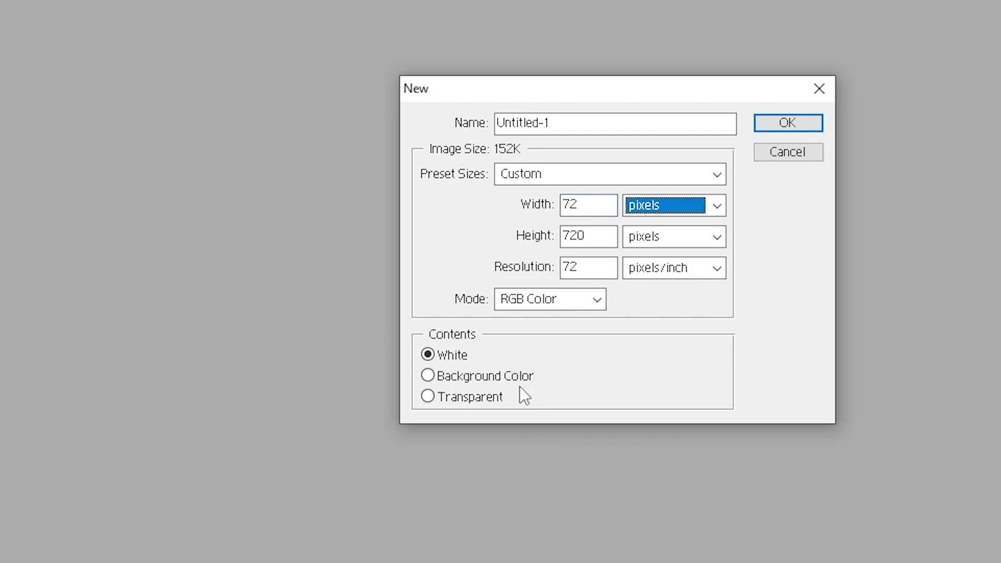
key("Down")
key("Tab")
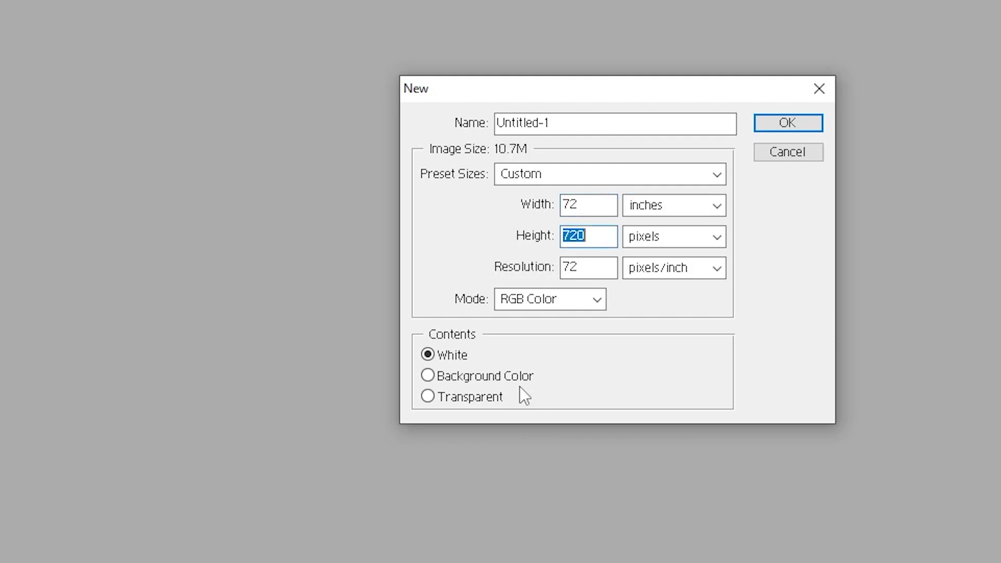
type("48")
key("Tab")
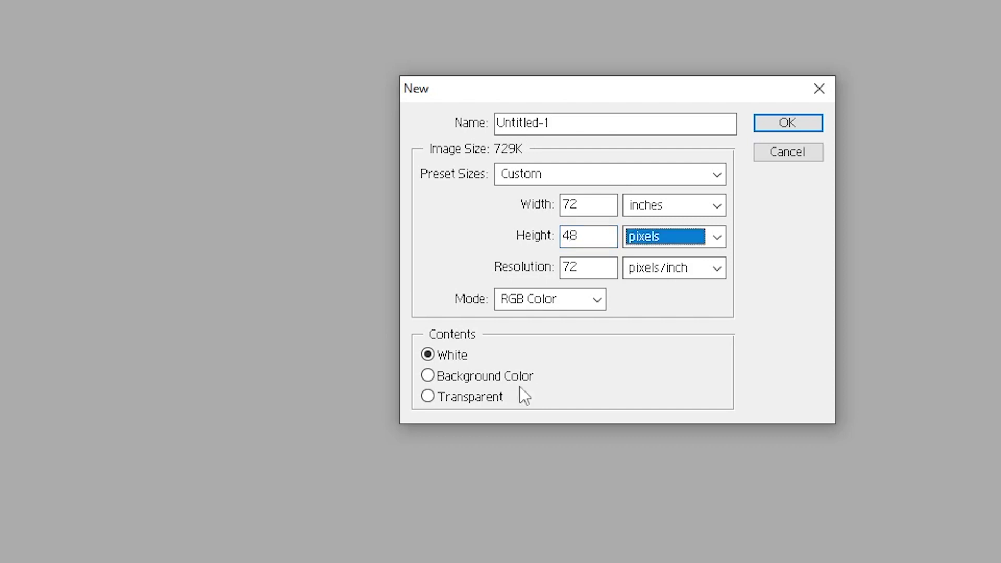
key("Down")
key("Tab")
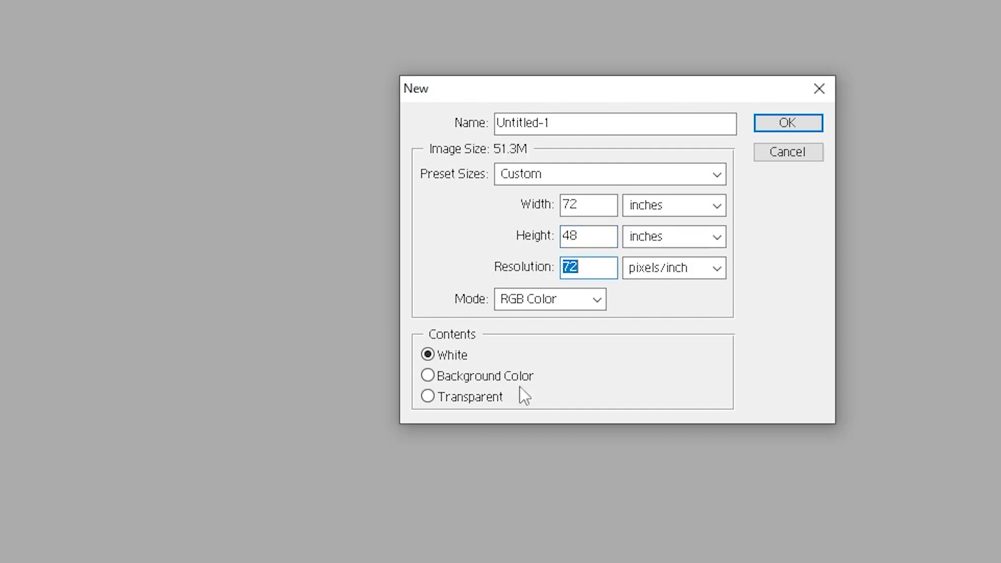
Choose CMYK Color as the colour mode and create the document.
left_click(543, 298)
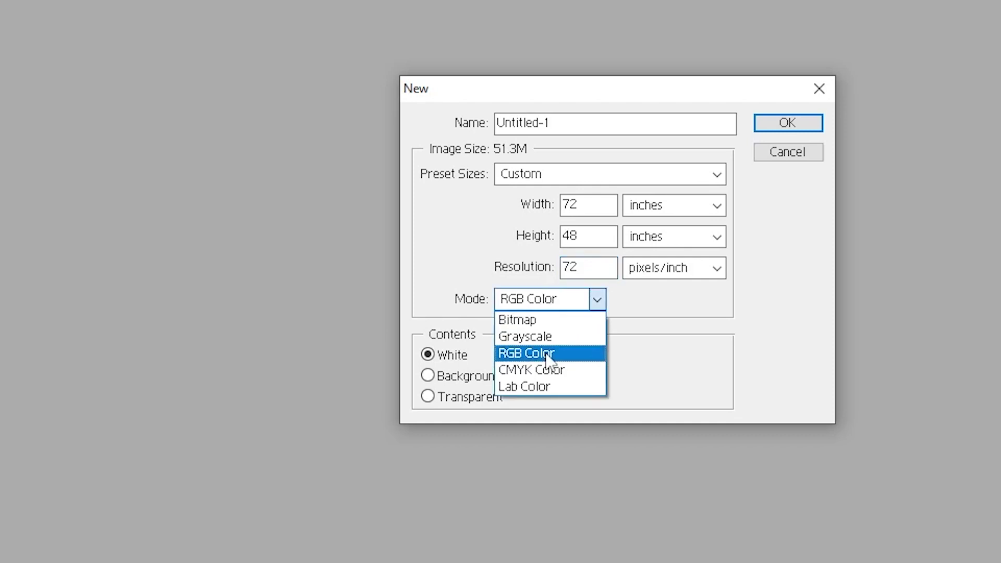
left_click(546, 376)
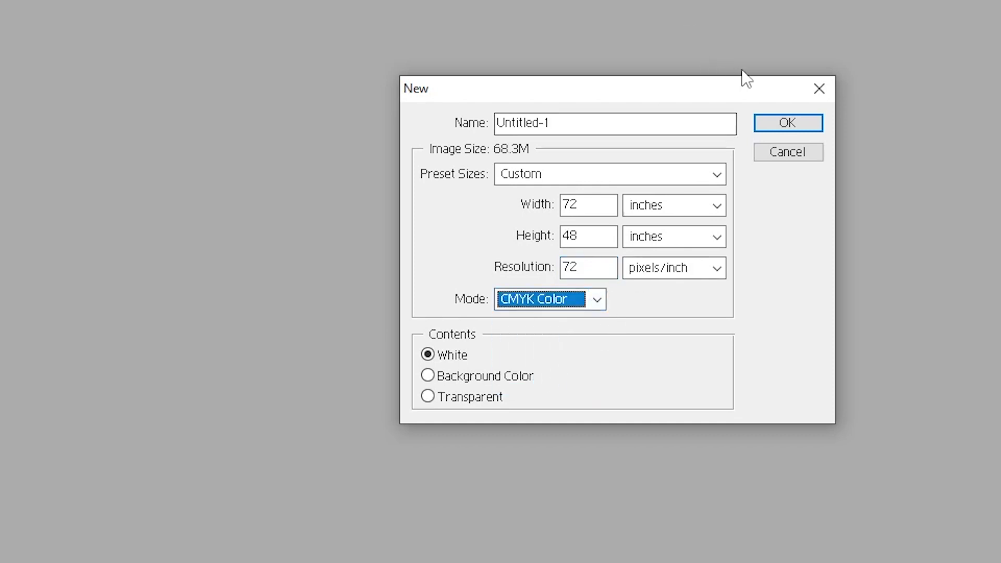
left_click(777, 123)
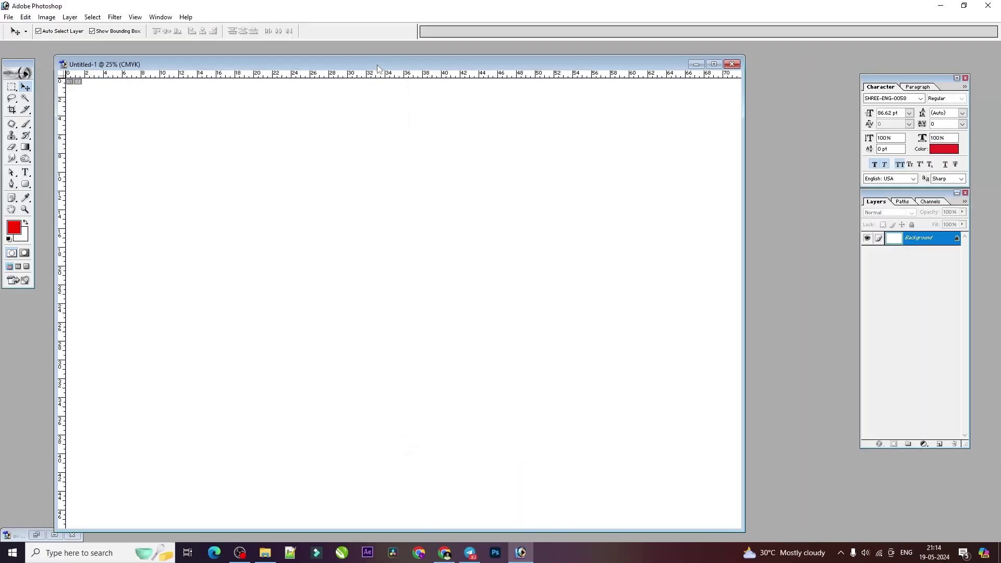
Add the text line "BINAPANI ENGLISH MEDIUM SCHOOL" near the top of the canvas.
key("ctrl+minus")
key("ctrl+plus")
key("ctrl+minus")
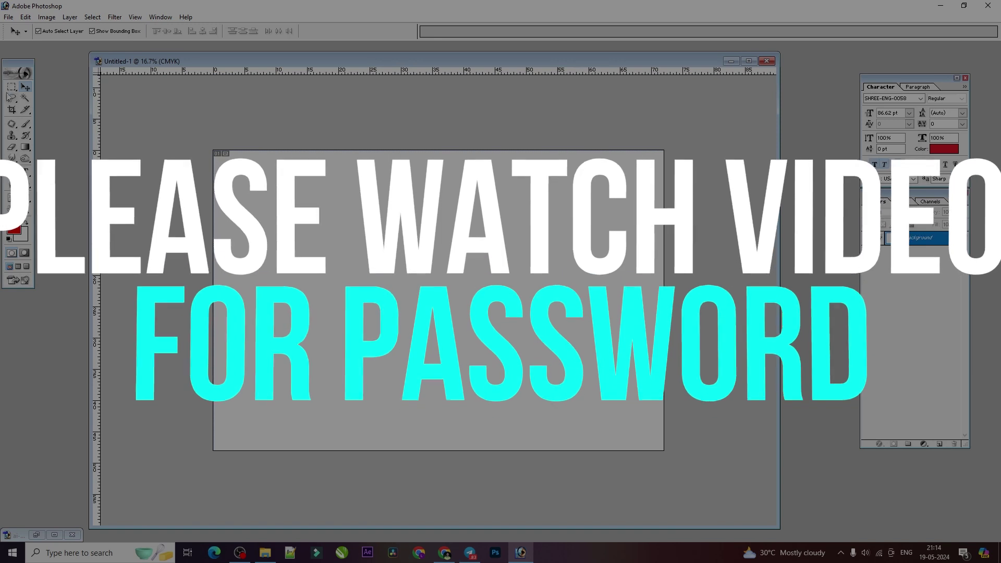
left_click(25, 173)
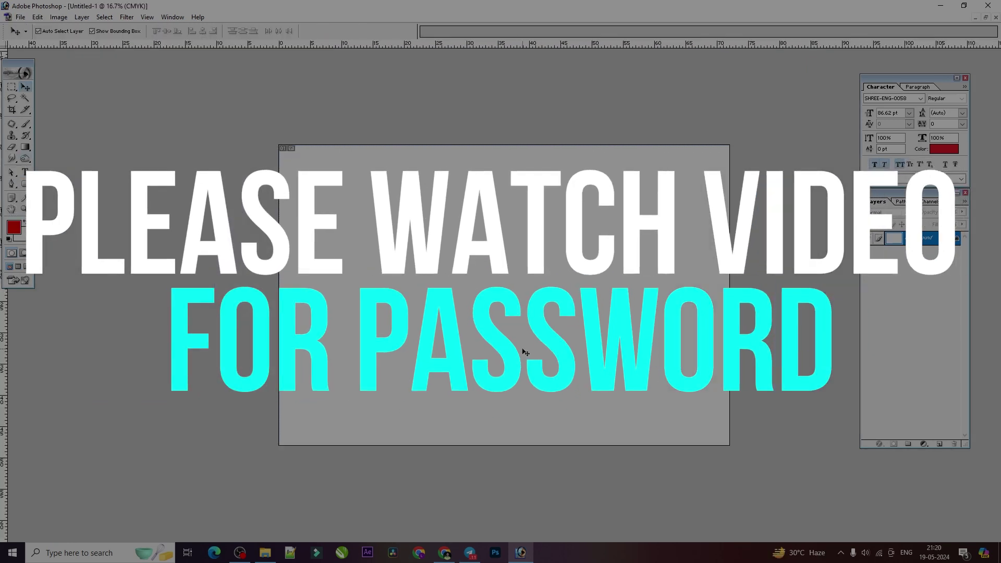
left_click(26, 173)
left_click(385, 193)
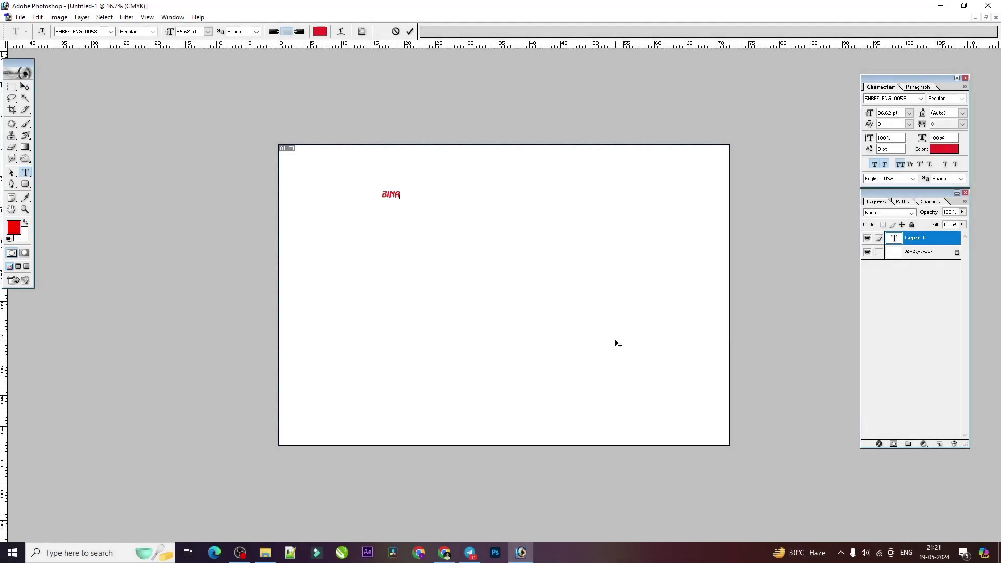
type("BINAPANI ENGLISH MEDIUM SCHOOL")
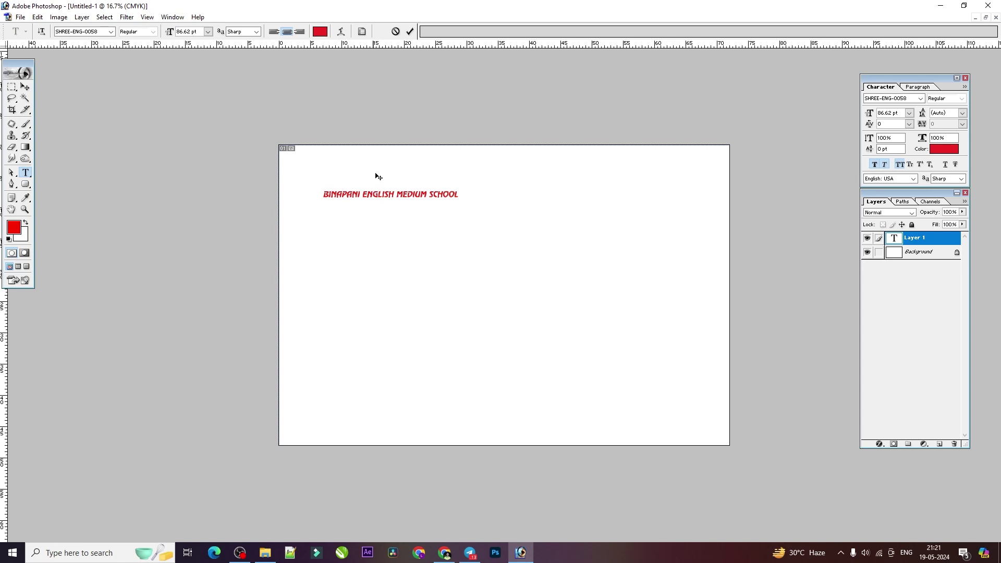
Scale the school name heading up to about 361 pt across the upper part of the canvas.
left_click(24, 87)
left_click_drag(460, 199, 634, 206)
key("Return")
Set the heading's font to Impact and turn off its faux italic and faux bold styles.
key("t")
left_click(421, 198)
key("ctrl+a")
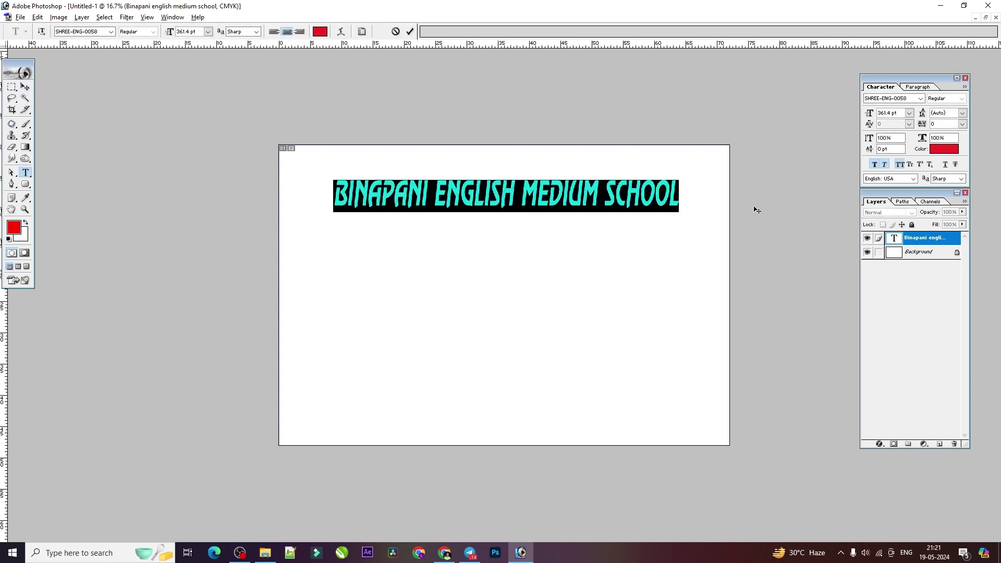
left_click(880, 98)
type("Impact")
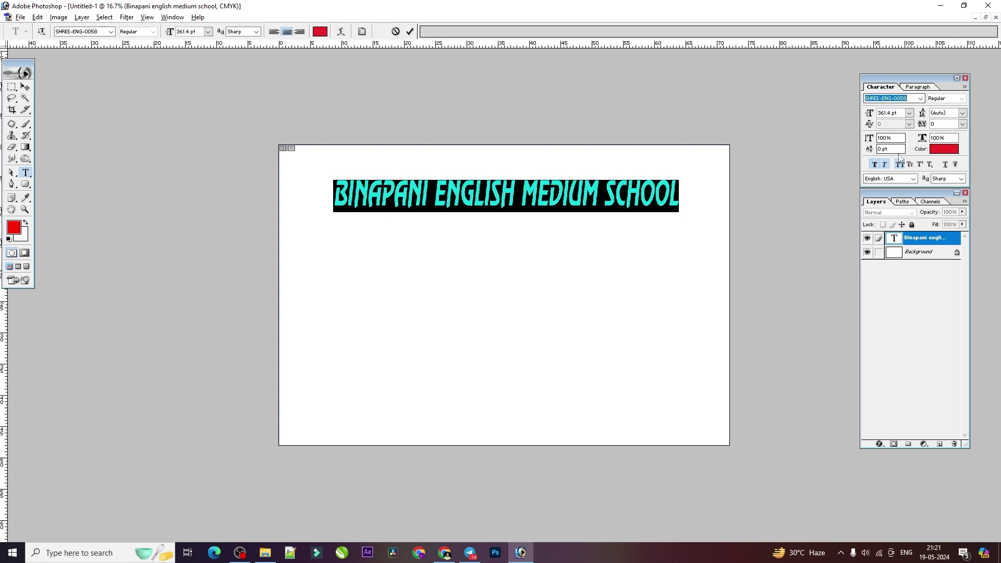
key("Return")
left_click(886, 166)
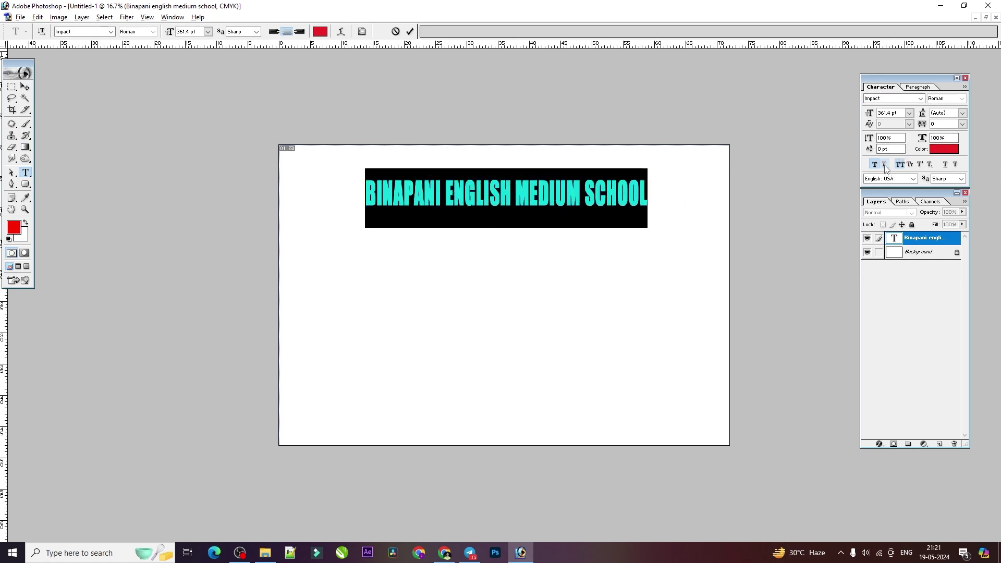
left_click(875, 165)
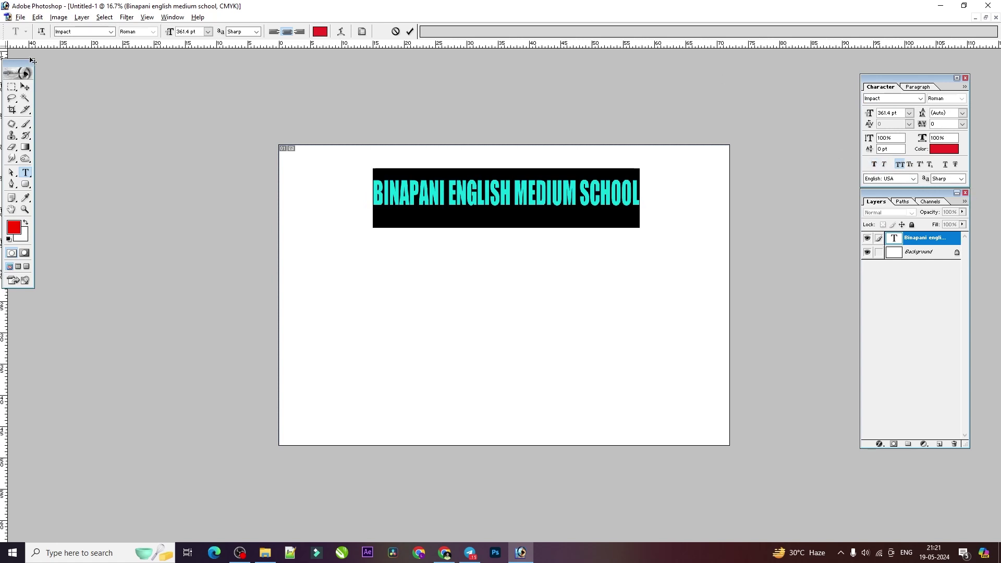
left_click(26, 88)
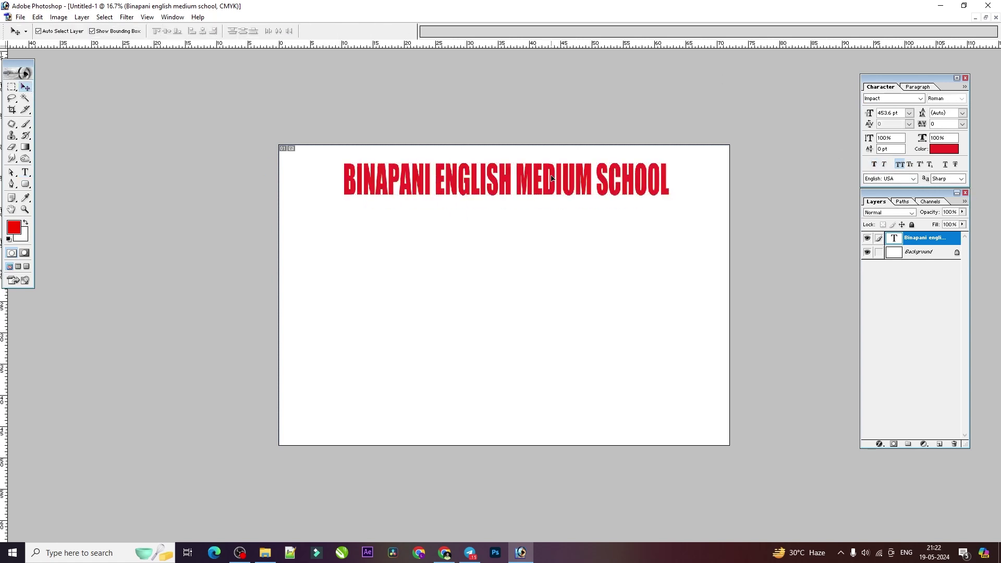
Duplicate the school name heading directly below itself and set the copy's font to Arial.
left_click_drag(556, 178, 559, 227)
left_click(921, 99)
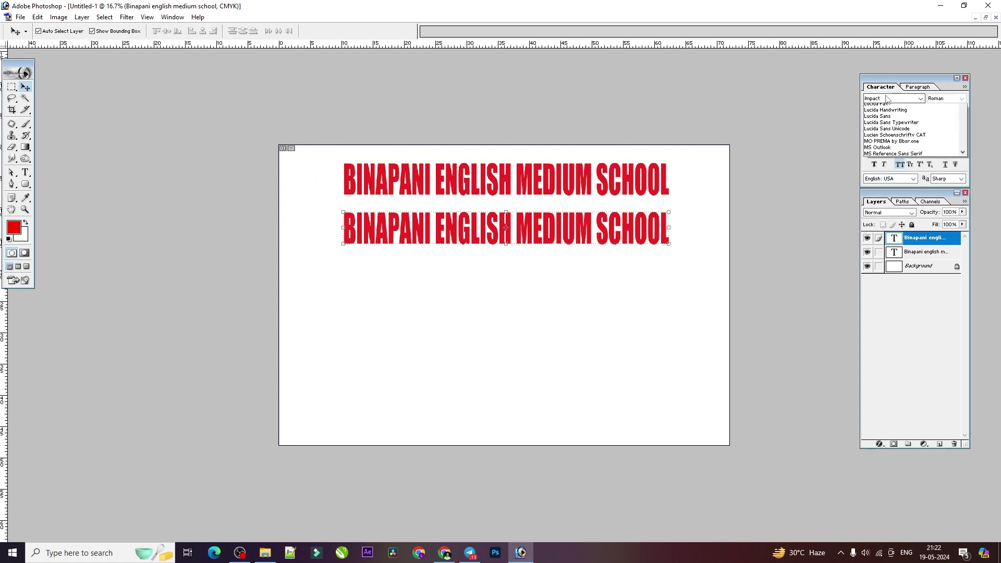
left_click(865, 101)
left_click_drag(866, 99, 949, 117)
type("A")
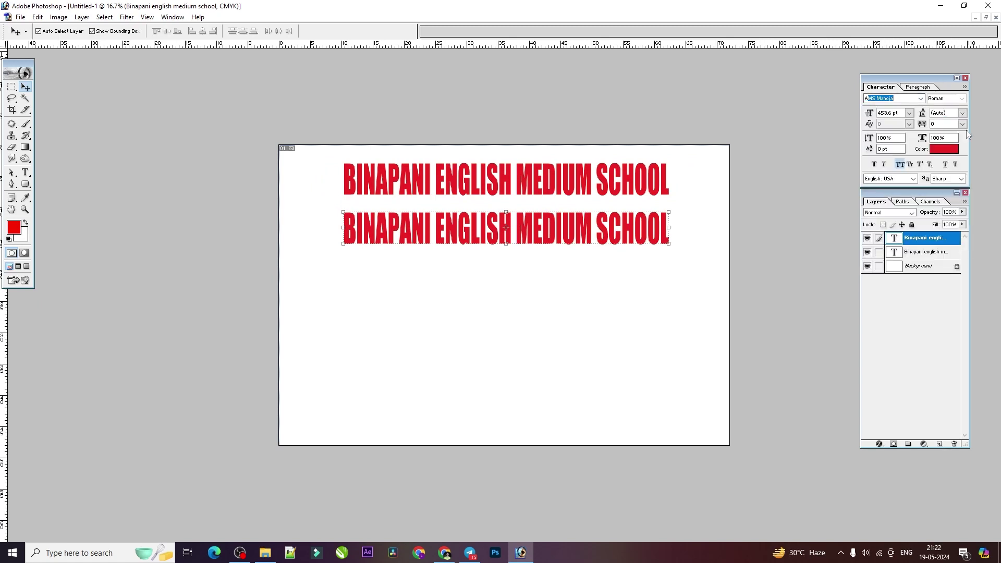
type("rial")
key("Return")
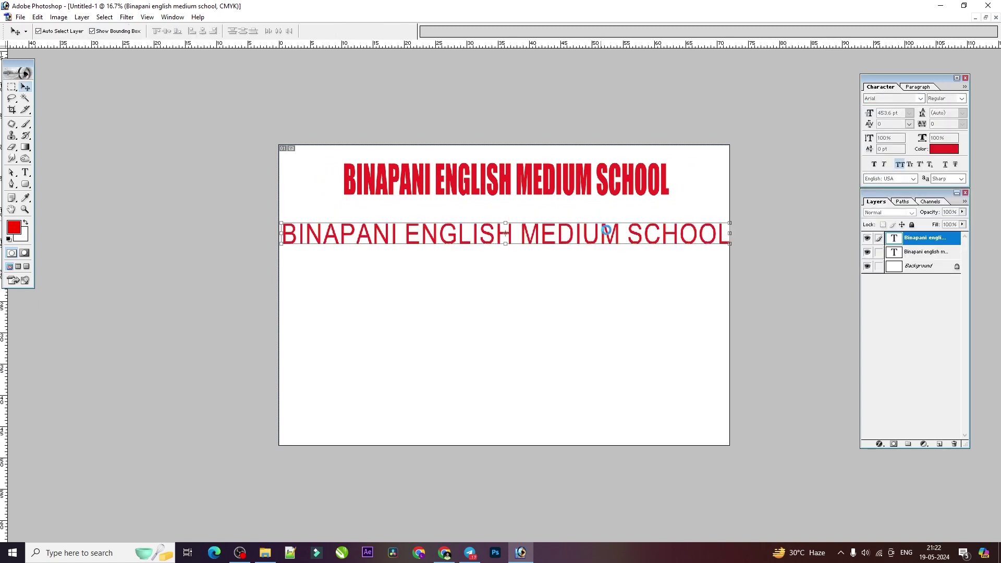
Scale the Arial copy of the heading down proportionally to about 44.8% around its centre.
key("ctrl+t")
left_click_drag(730, 245, 604, 246)
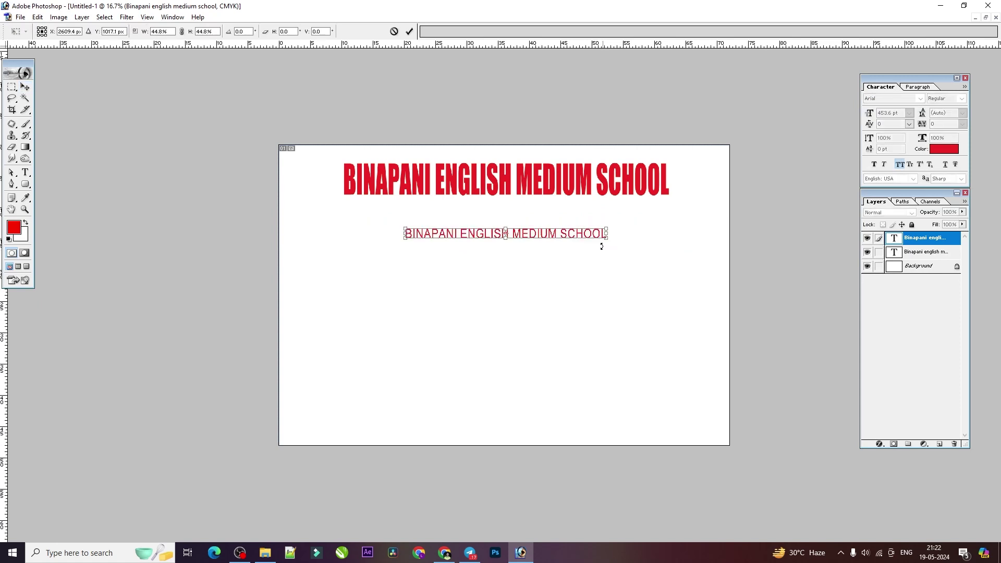
key("Return")
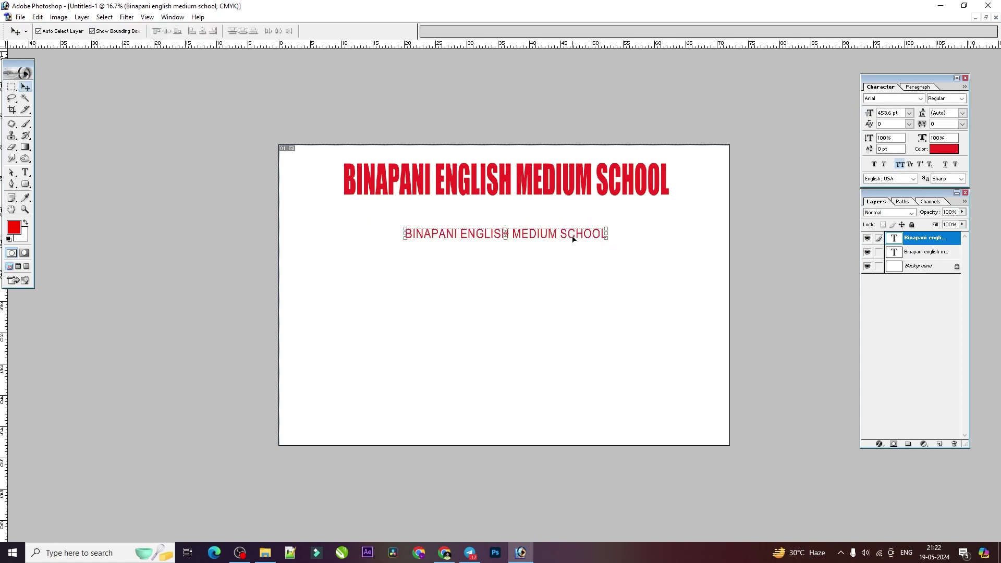
Turn off All Caps for the Arial line and replace its text with "Kujang, Jagatsinghpur".
key("ctrl+plus")
key("t")
triple_click(482, 208)
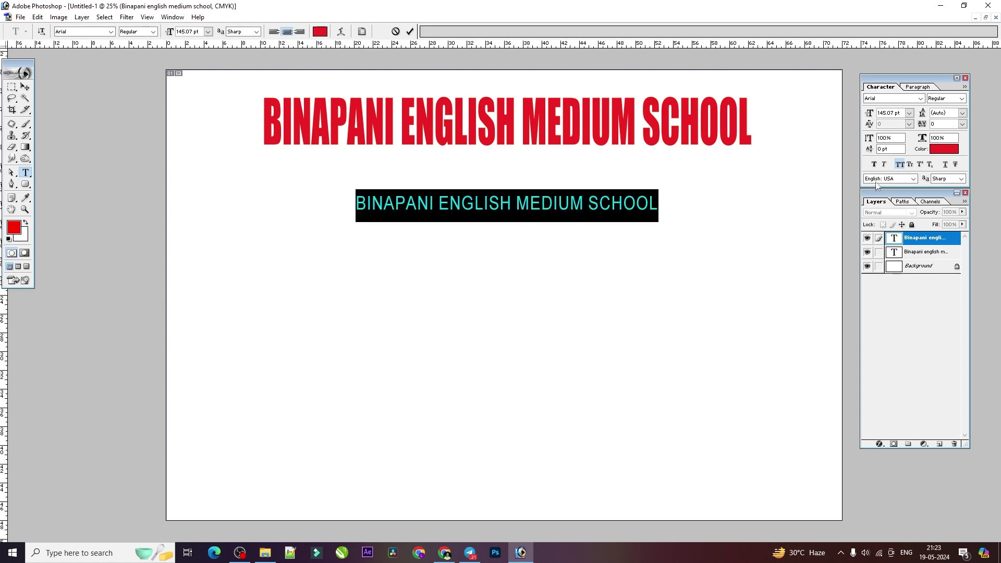
left_click(900, 164)
triple_click(581, 203)
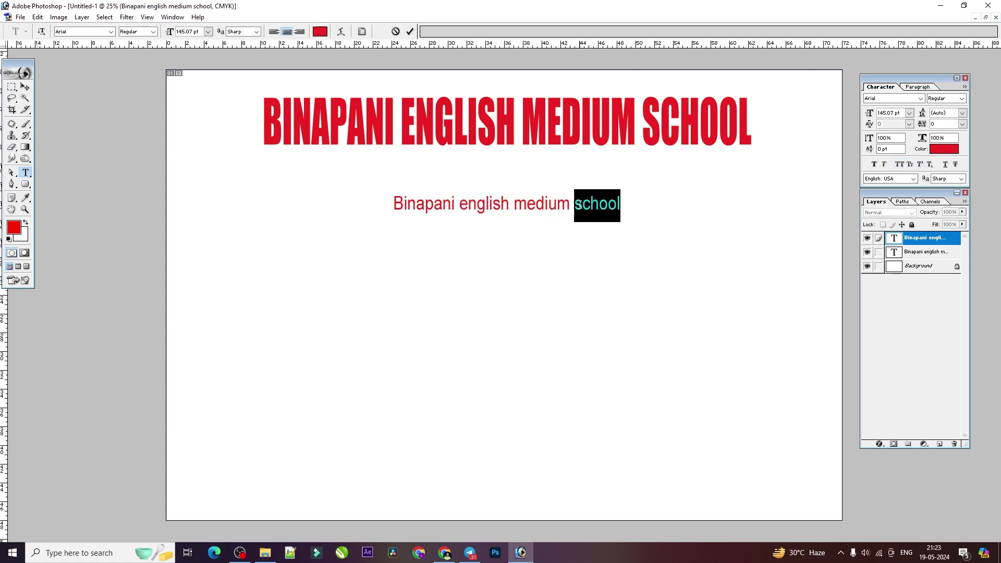
key("BackSpace")
type("Kujang,")
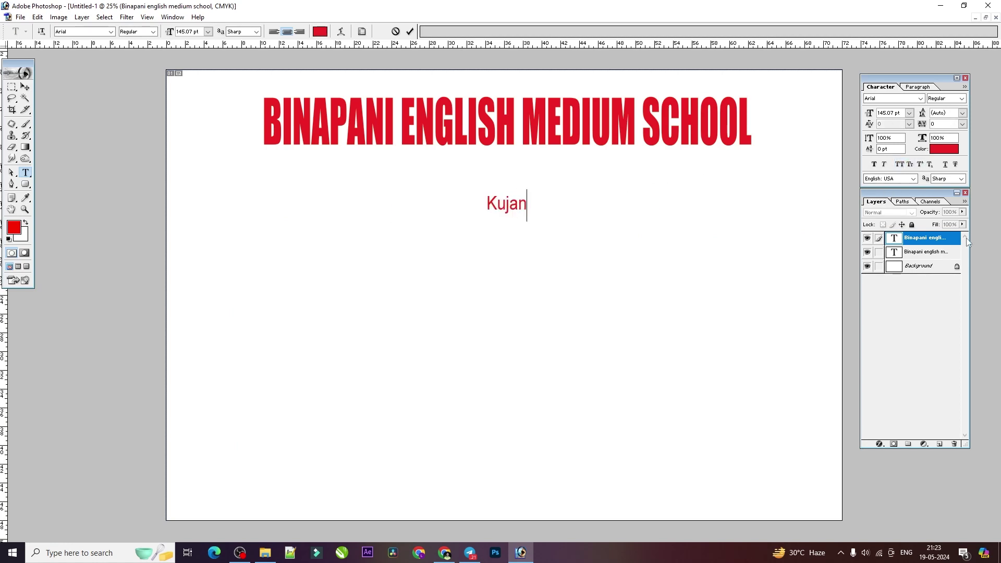
type(" Jagatsinghpur")
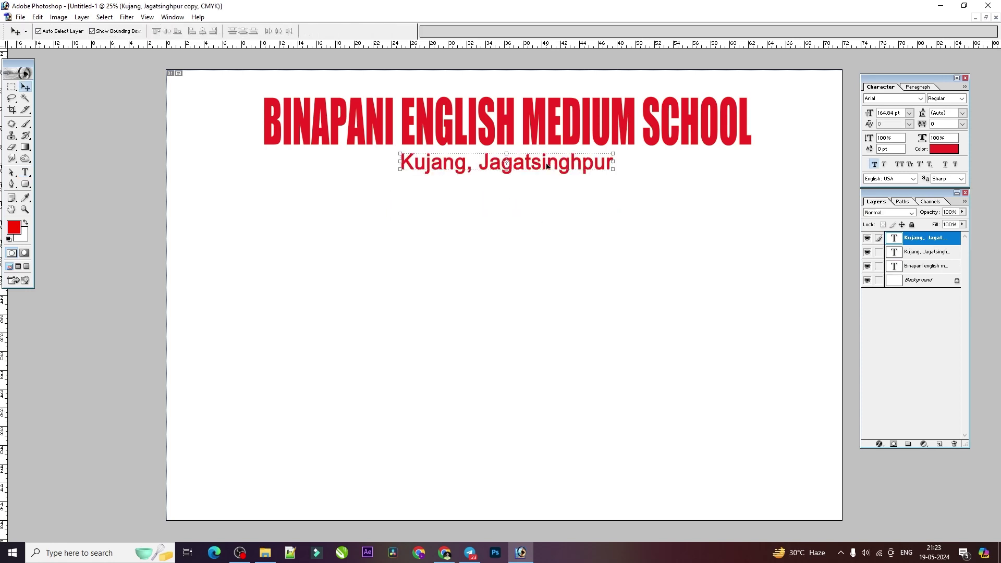
Undo the duplication of the "Kujang, Jagatsinghpur" line and centre that line horizontally on the canvas.
key("ctrl+z")
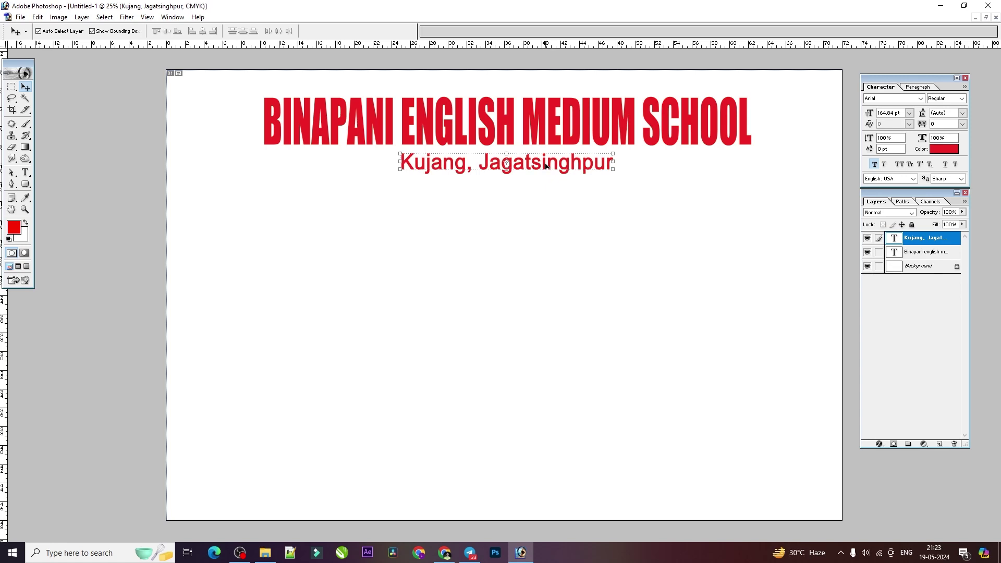
key("ctrl+a")
left_click(202, 32)
key("ctrl+d")
Duplicate the location line just below itself and replace the copy's text with "Affiliated to CBSE, New Delhi" plus the school and affiliation numbers.
left_click_drag(520, 167, 521, 190)
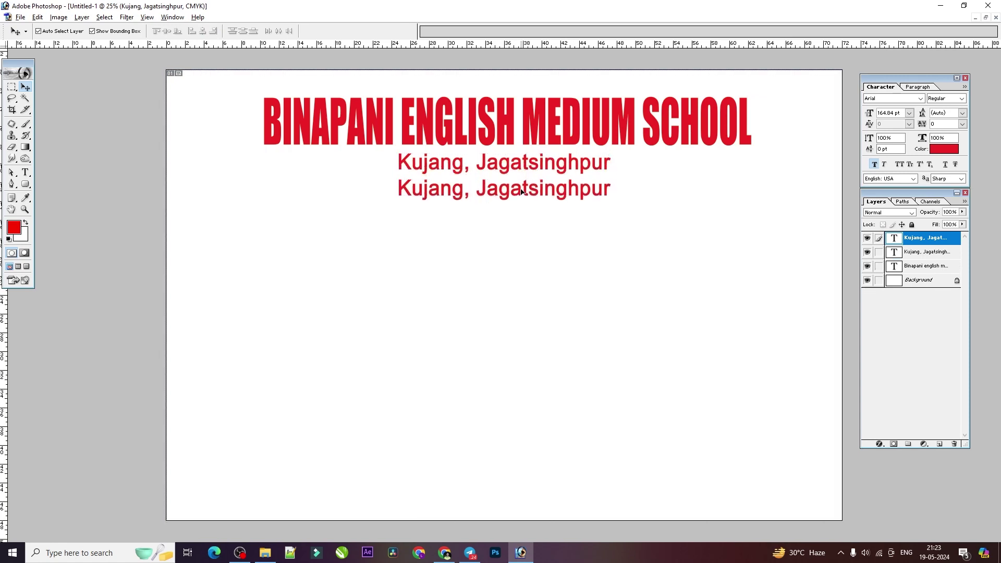
left_click(25, 172)
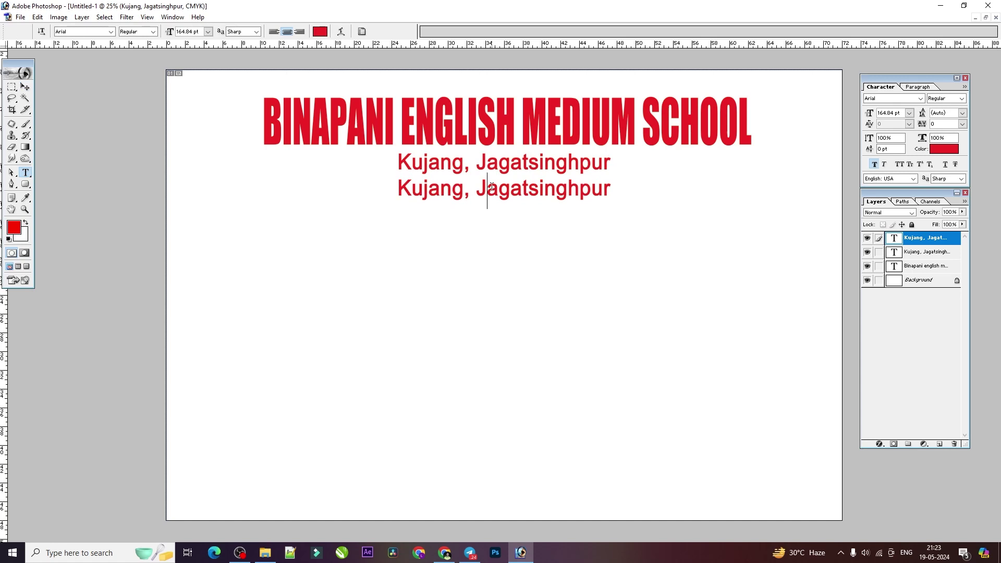
key("ctrl+a")
type("Aff")
key("BackSpace")
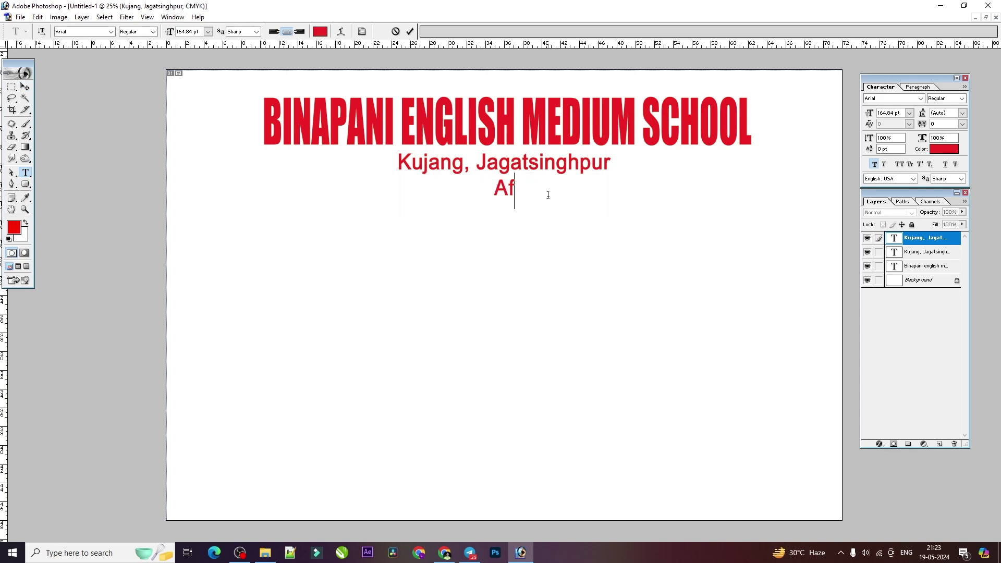
type("filiated to CBS")
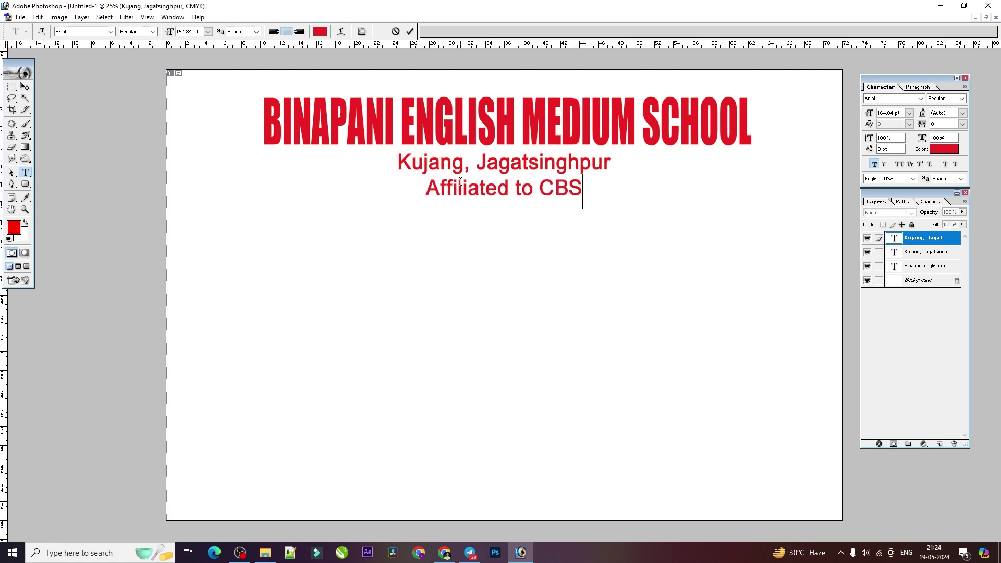
type("E, New Delhi, Sc No.- 1")
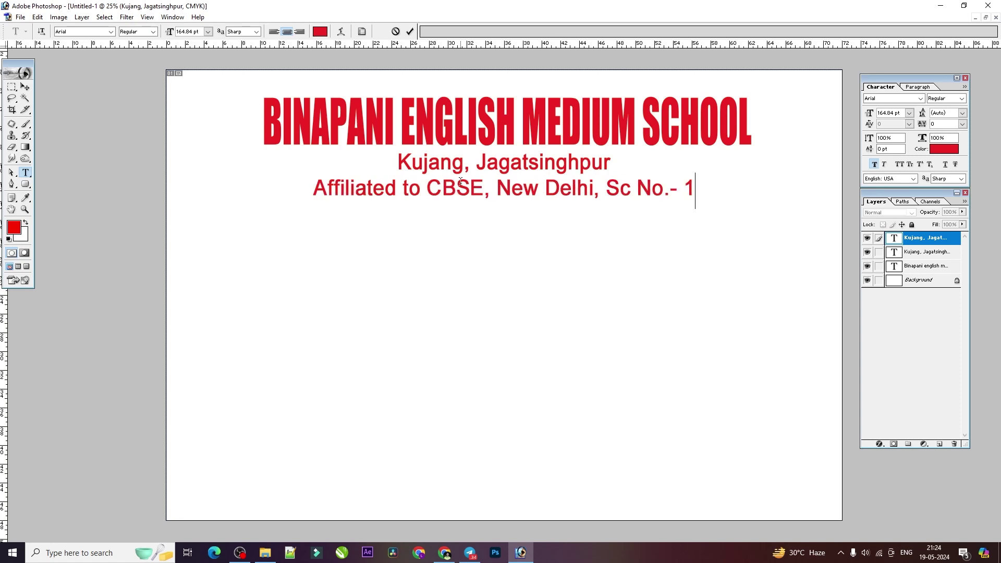
type("5436, Aff , No1530126")
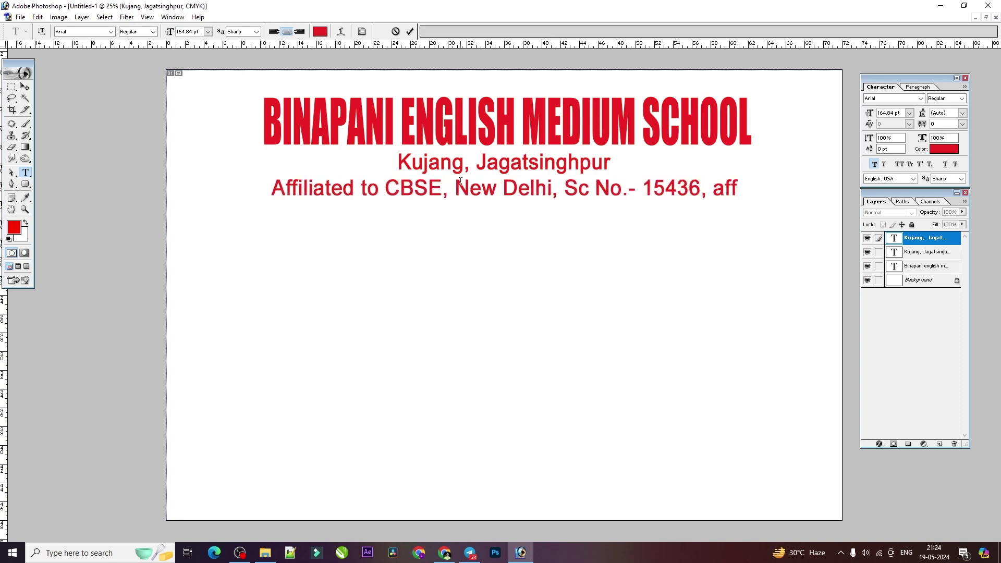
left_click(26, 87)
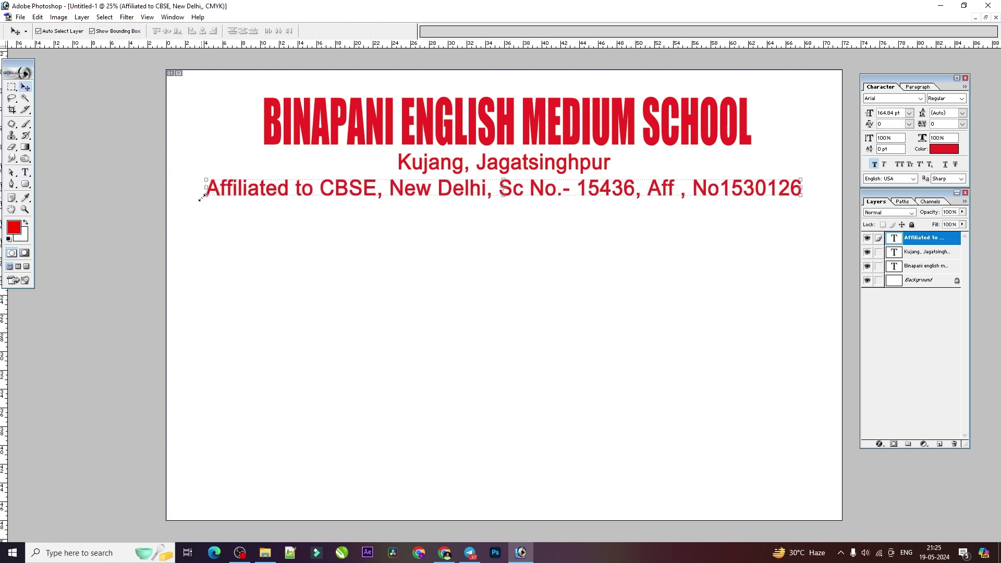
Scale the affiliation line down proportionally to about 78.8% around its centre and centre it horizontally on the canvas.
left_click_drag(203, 197, 264, 196)
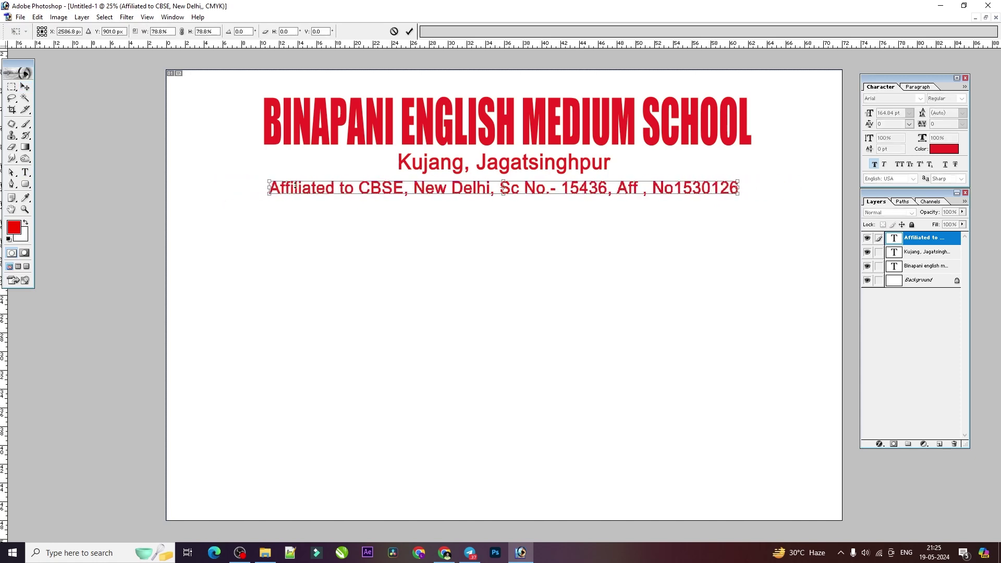
key("Return")
left_click_drag(319, 191, 324, 192)
key("ctrl+a")
left_click(202, 31)
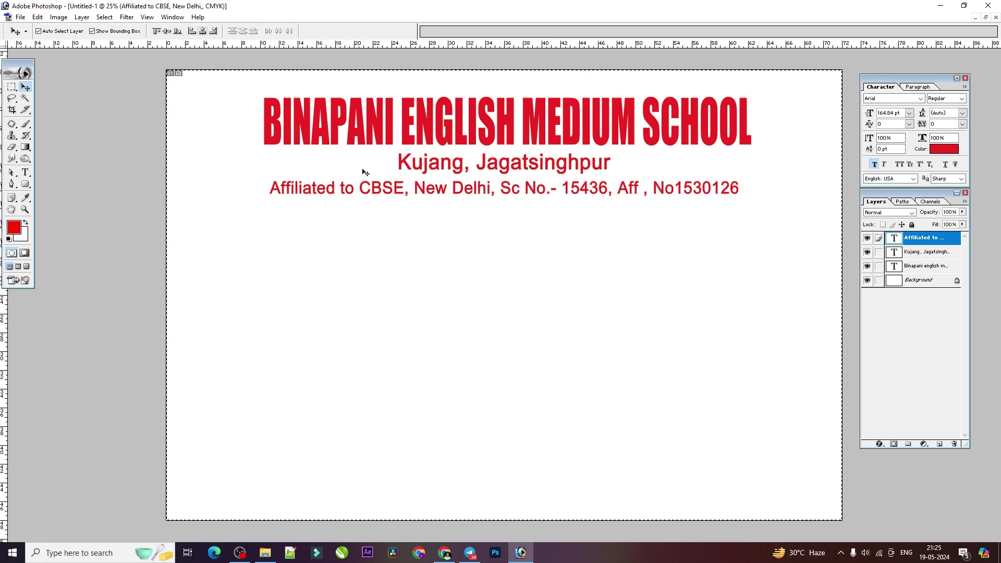
key("ctrl+d")
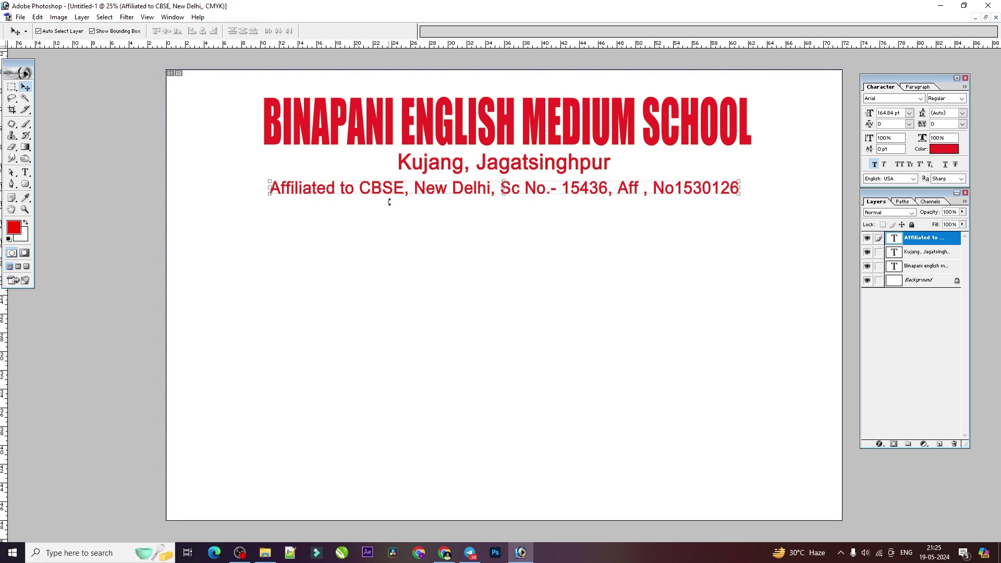
Duplicate the affiliation line just below itself and replace the copy's text with "Congratulations".
left_click_drag(388, 198, 390, 221)
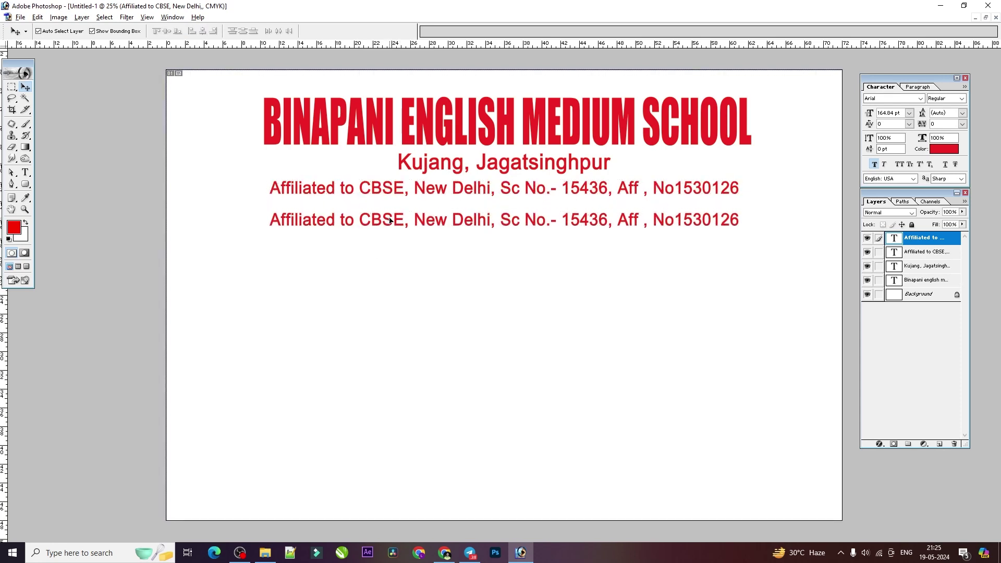
key("t")
double_click(383, 220)
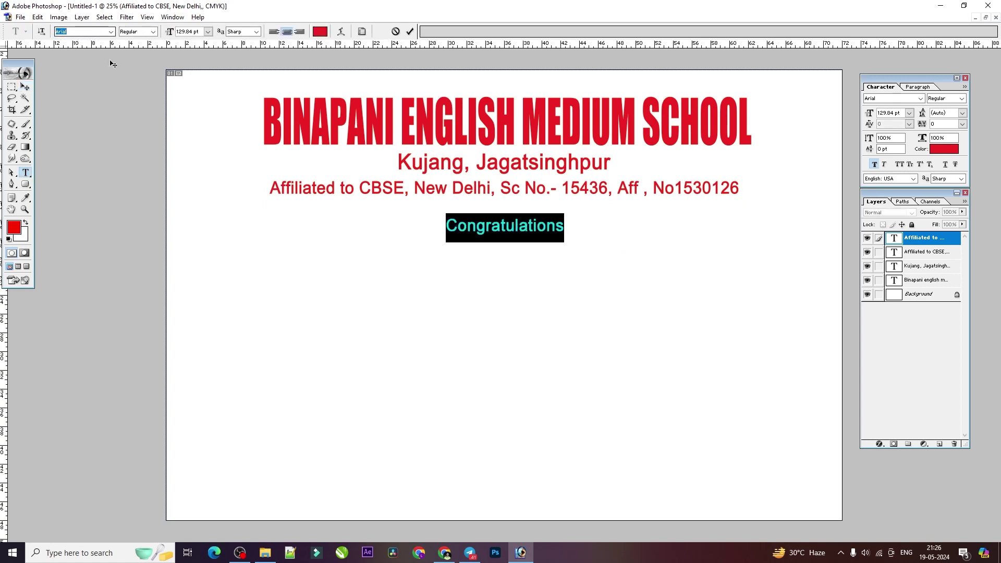
Change the font of the "Congratulations" text to Bill Smith.
key("Down")
key("Down")
key("Down")
key("Down")
key("Down")
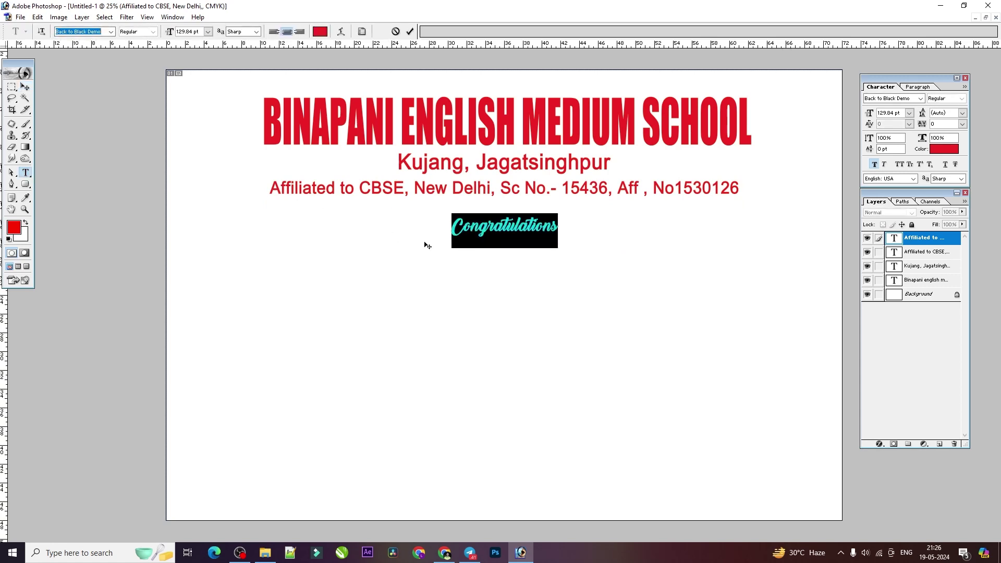
key("Down")
key("Down")
key("Down")
key("Down")
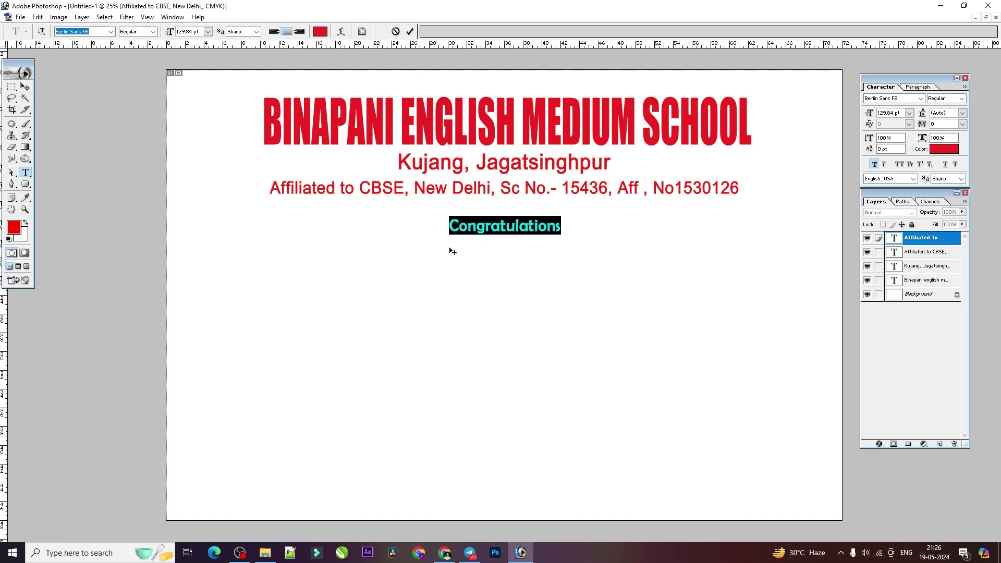
key("Down")
key("Down")
key("Down")
left_click(511, 236)
key("ctrl+Return")
key("v")
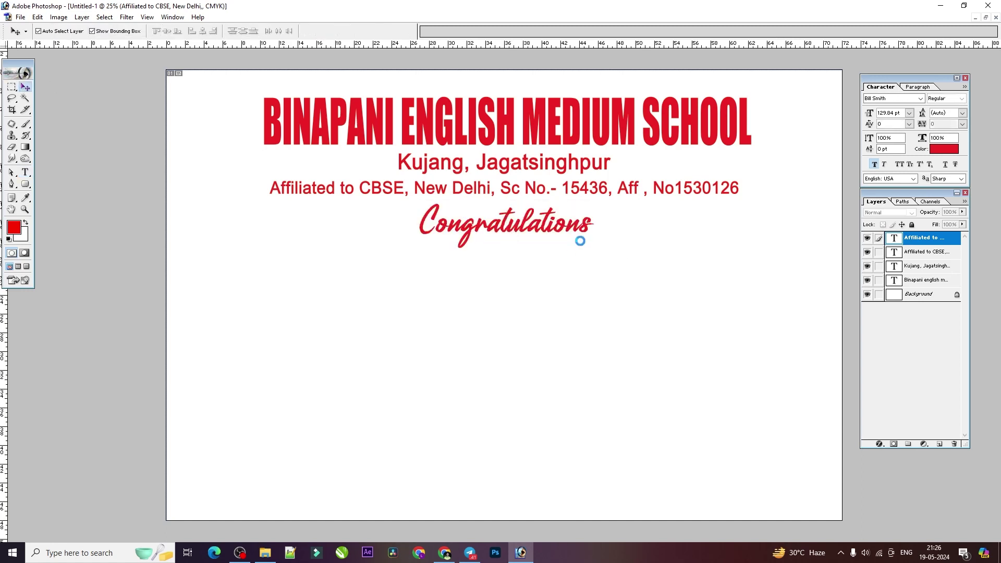
Enlarge "Congratulations" proportionally around its centre to about 217.72 pt and turn off its Faux Bold.
left_click_drag(593, 231, 644, 249)
key("Return")
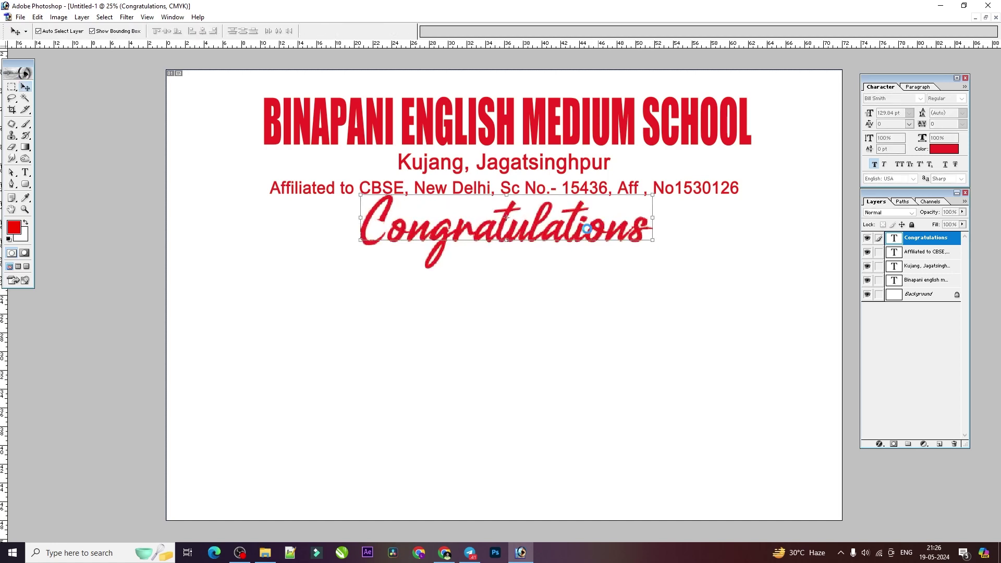
left_click(874, 164)
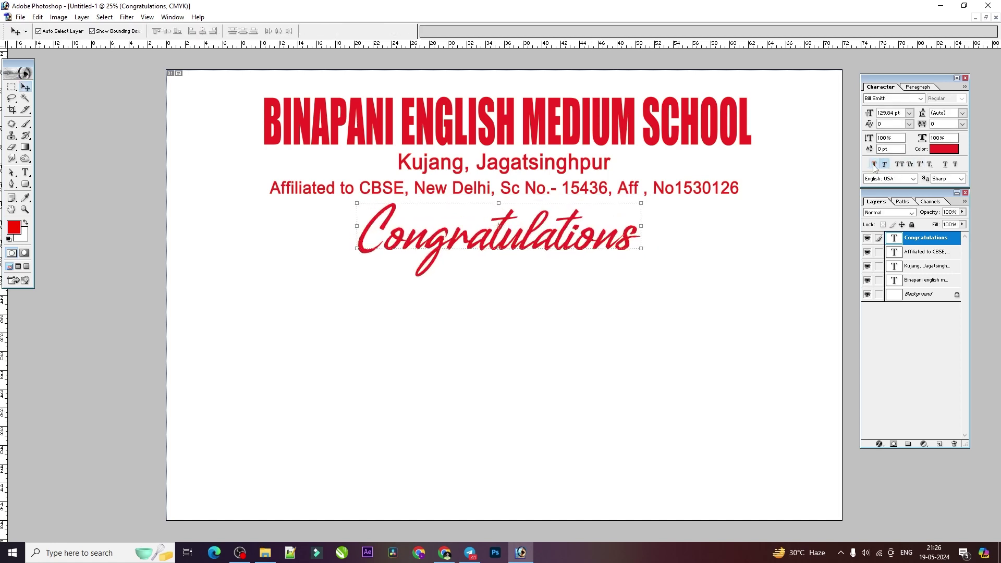
Add a separate "100% Result" text line in Bodoni MT below and to the right of "Congratulations".
key("t")
left_click(380, 321)
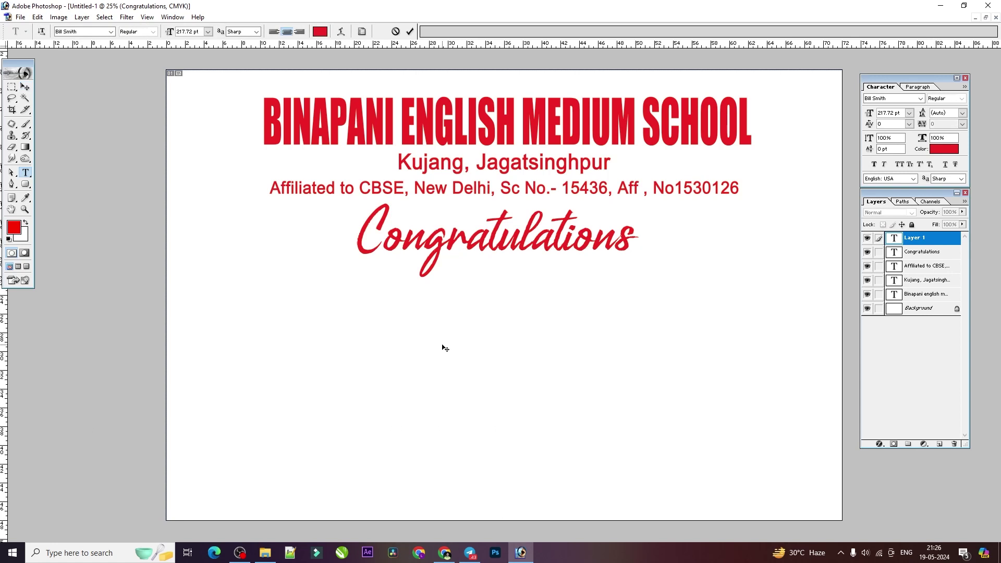
type("100% Result")
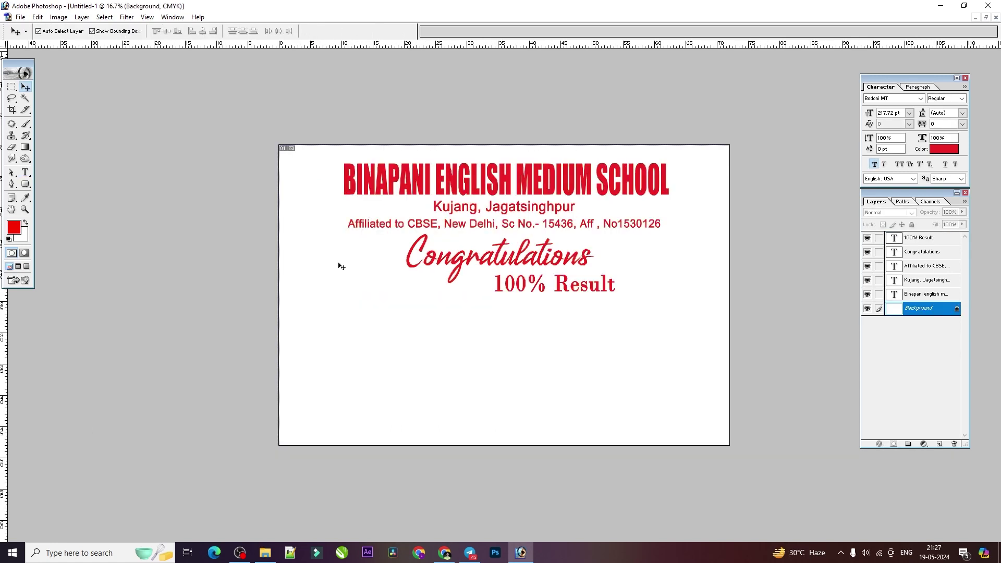
Switch to the open education logo and school badge PNG and convert it to CMYK Color.
left_click(986, 17)
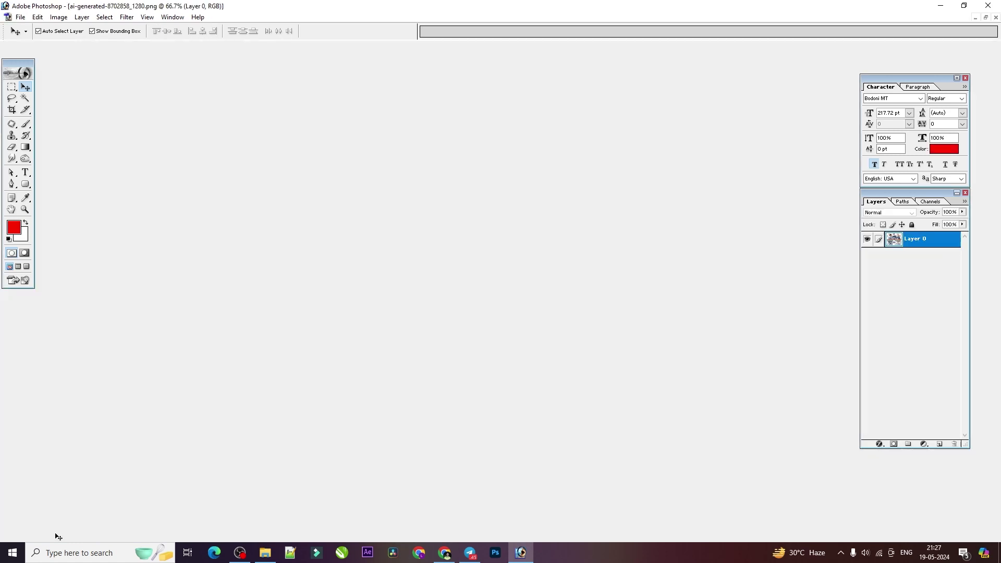
left_click(54, 535)
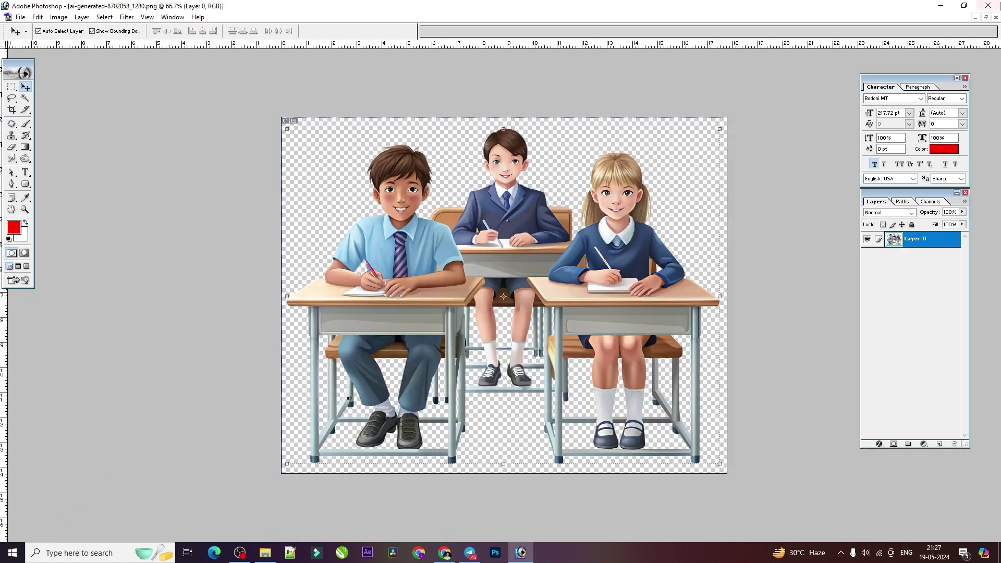
left_click(975, 18)
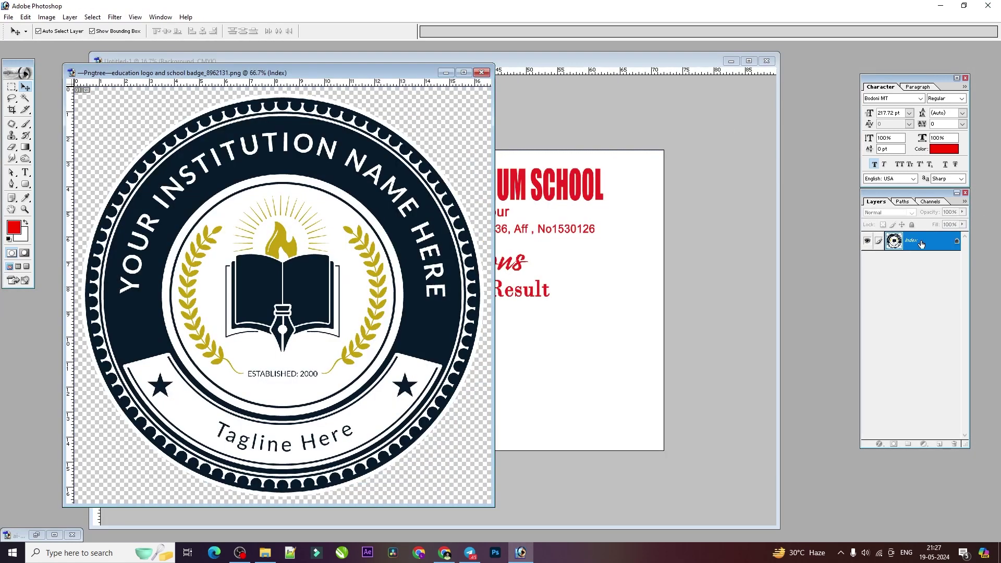
left_click(47, 18)
mouse_move(71, 33)
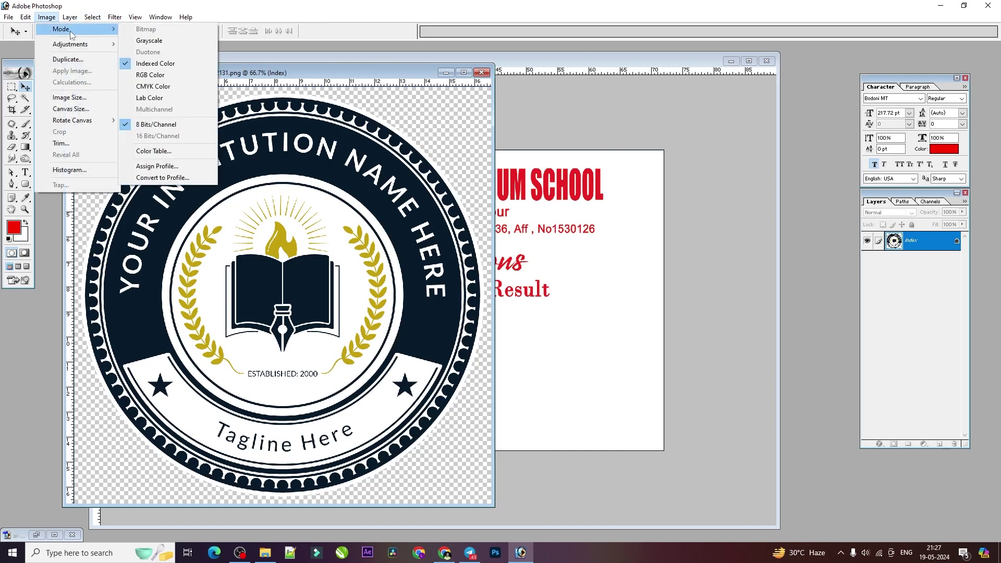
left_click(153, 86)
Copy the school badge into the banner, scale it down and place it beside the start of the heading.
left_click_drag(337, 167, 280, 171)
left_click_drag(311, 259, 262, 192)
key("Return")
key("Down")
key("Down")
Shrink the school name heading slightly around its centre and maximize the banner document.
left_click(617, 189)
left_click(600, 195)
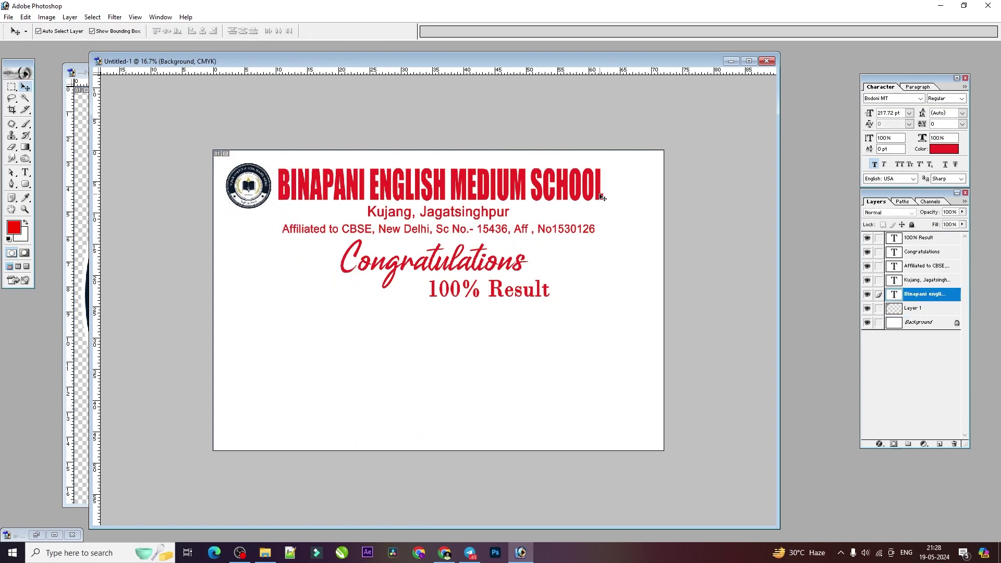
left_click_drag(602, 200, 600, 200)
key("Return")
left_click(751, 61)
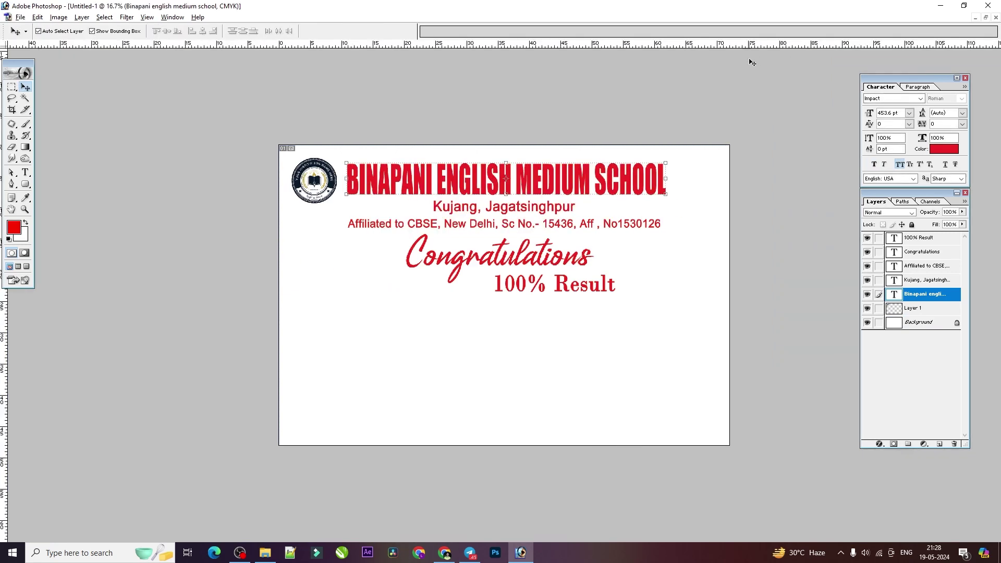
key("ctrl+plus")
key("ctrl+plus")
key("ctrl+minus")
left_click(718, 237)
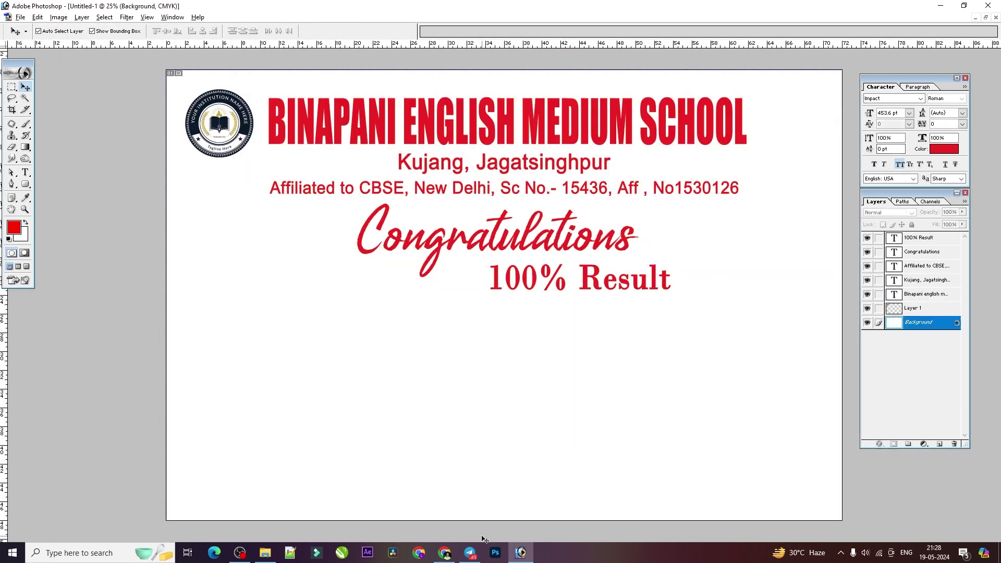
Switch to Chrome and search Google Images for "admission open png".
left_click(438, 553)
left_click(430, 232)
type("a")
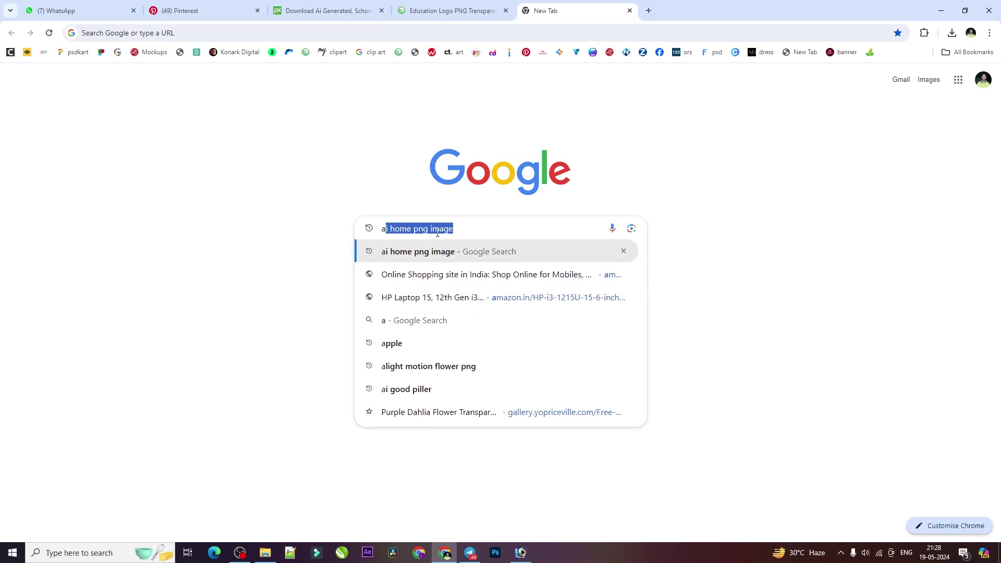
type("dmiss")
key("Down")
key("Down")
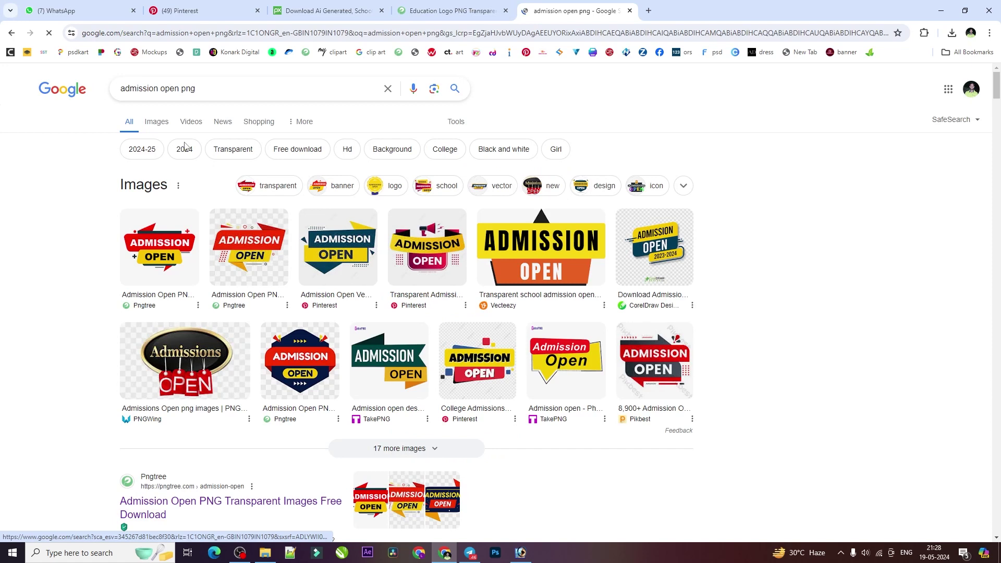
left_click(156, 122)
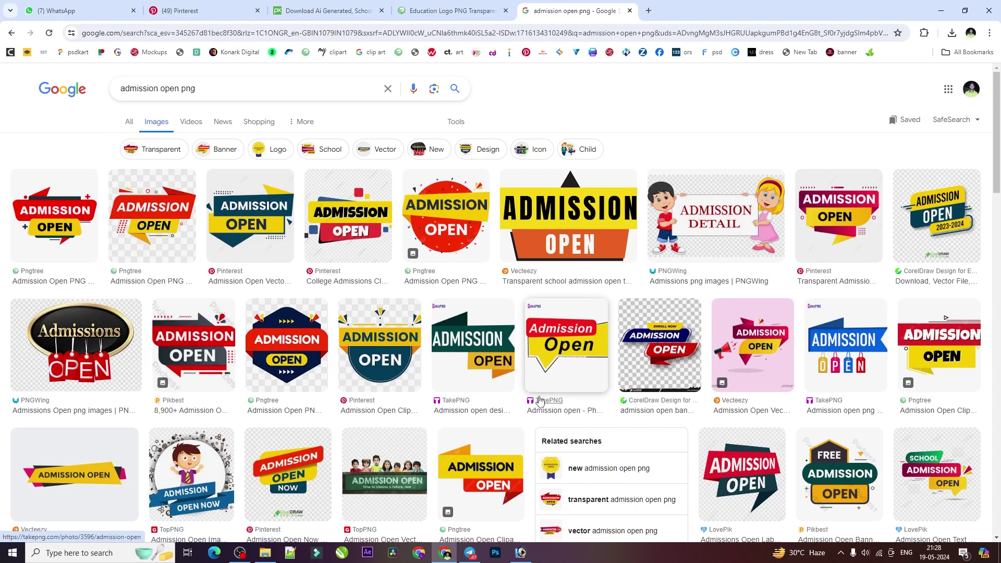
Save the red and yellow "Admission Open" image from TakePNG to the computer.
left_click(569, 367)
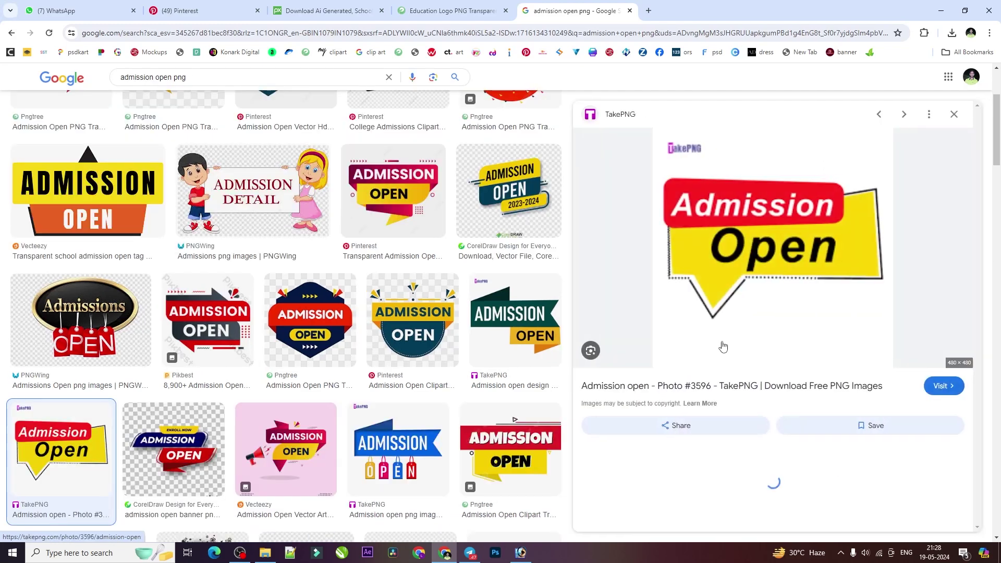
right_click(746, 237)
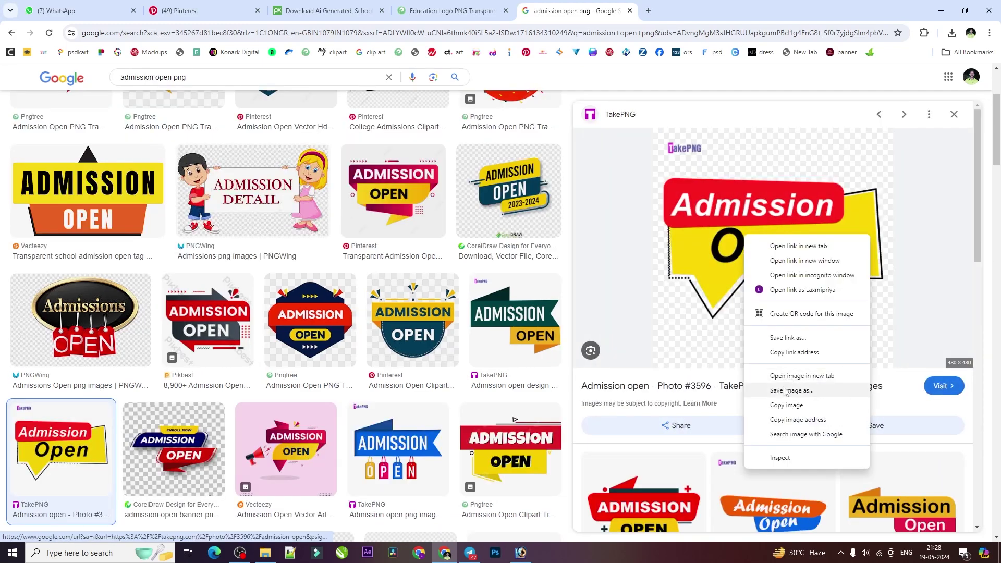
left_click(777, 392)
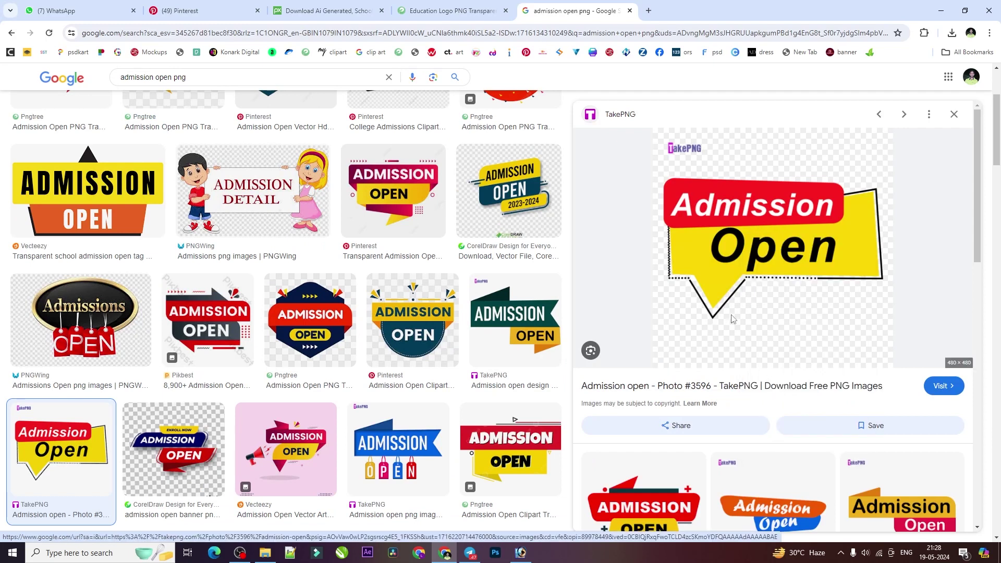
Open the downloaded Admission Open image in Photoshop and copy it onto the banner below "100% Result".
left_click(926, 57)
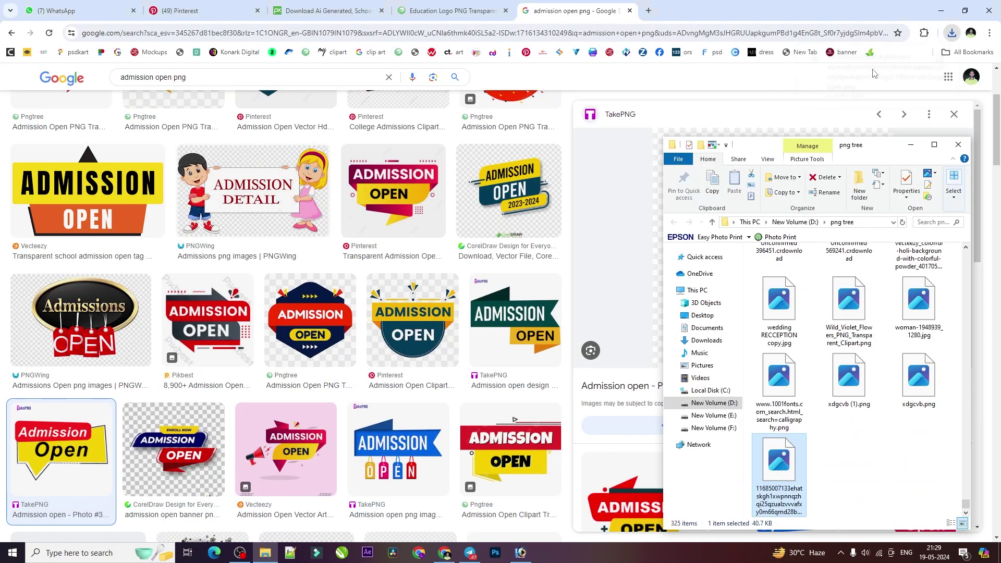
left_click_drag(779, 459, 417, 365)
left_click_drag(367, 274, 537, 413)
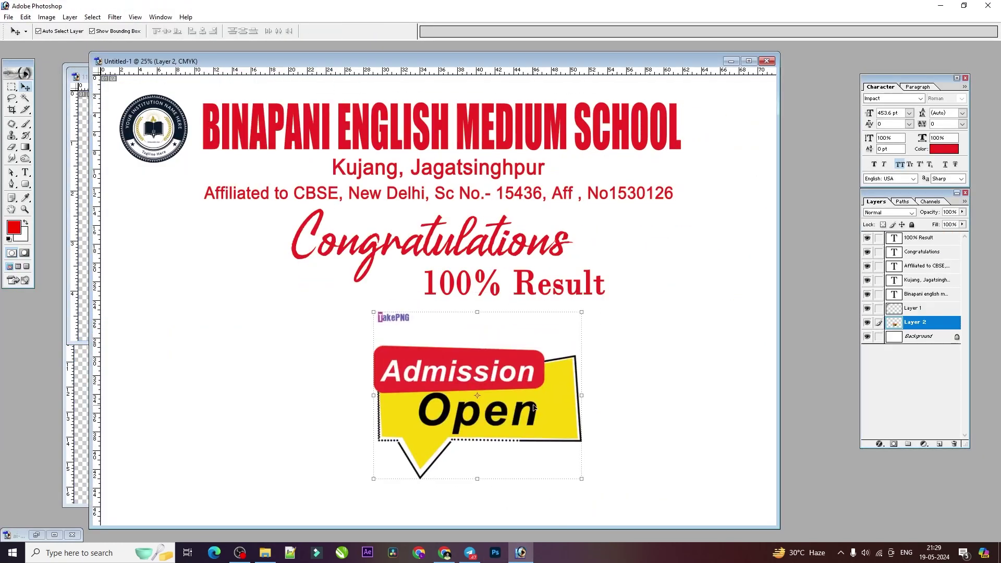
Marquee-select the TakePNG watermark above the Admission Open graphic and delete it.
key("m")
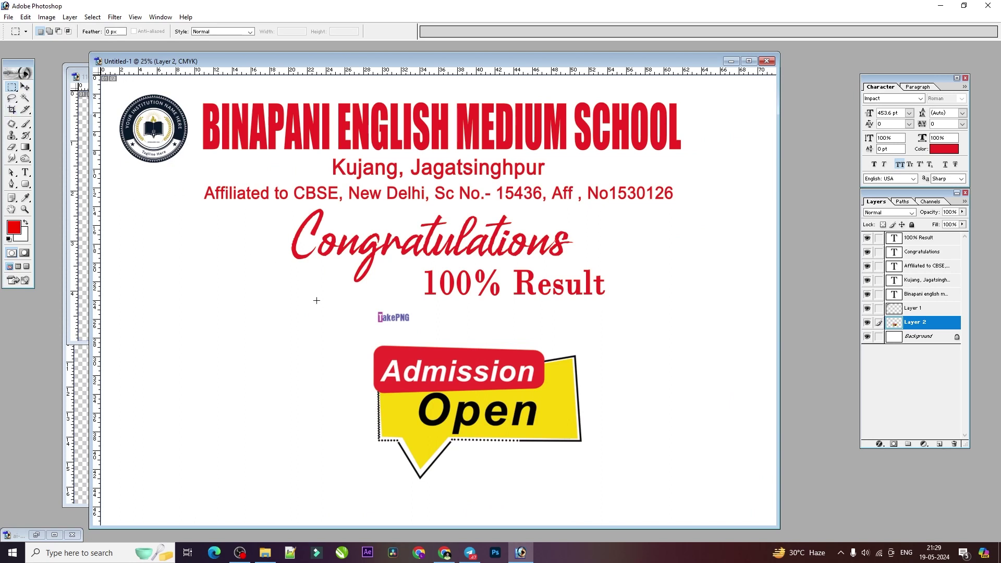
left_click_drag(485, 347, 492, 336)
key("Delete")
Scale down and tilt the Admission Open graphic and place it in the banner's upper-right corner beside the heading.
key("v")
left_click_drag(500, 381, 653, 161)
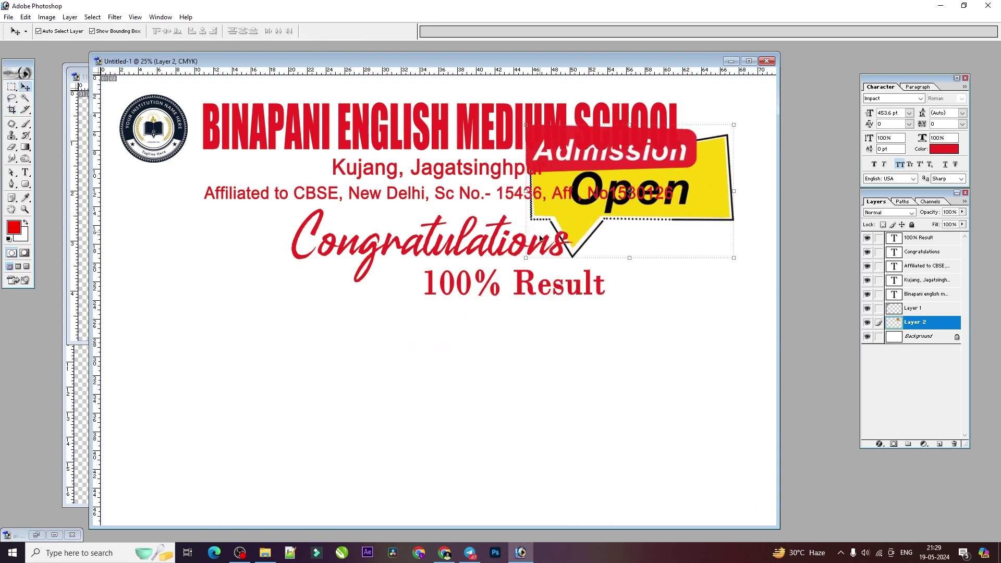
left_click_drag(529, 259, 593, 232)
left_click_drag(734, 221, 708, 189)
key("Return")
left_click_drag(642, 173, 712, 161)
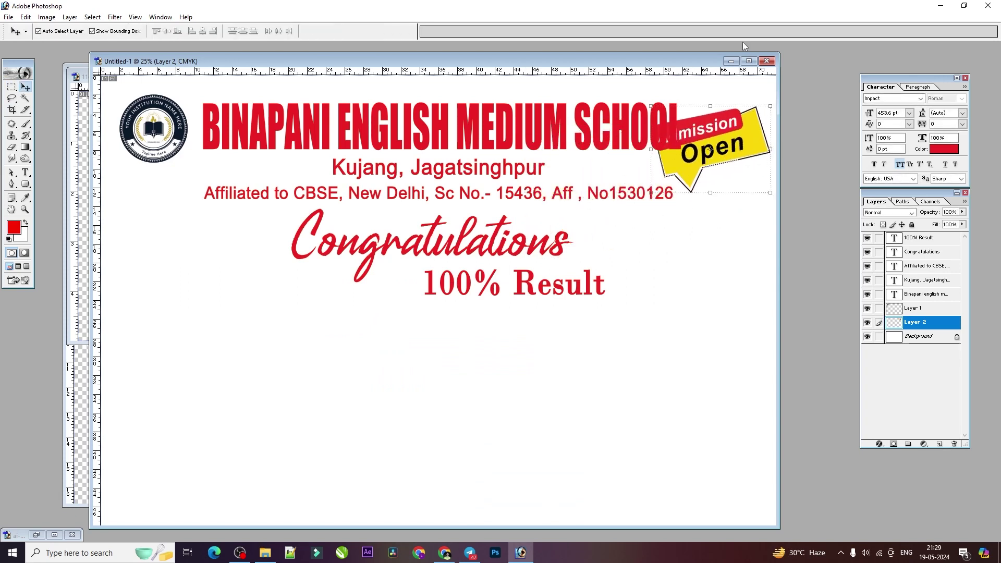
left_click(748, 61)
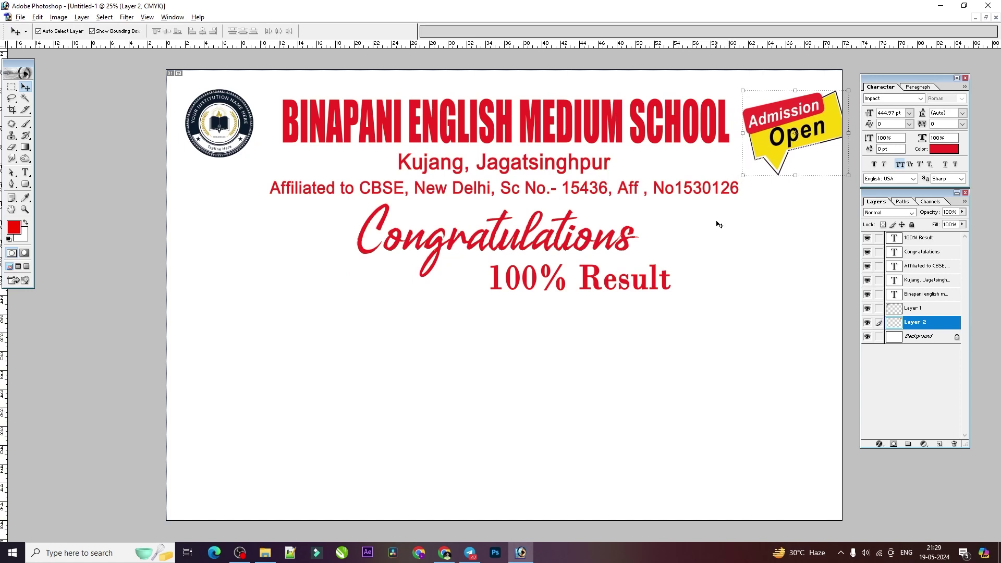
left_click(682, 245)
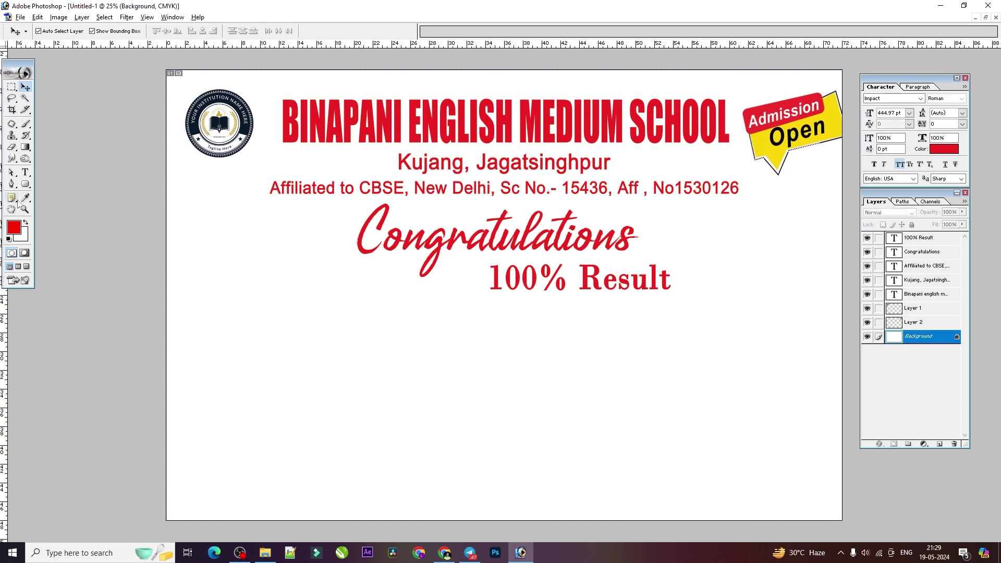
Activate the Rounded Rectangle tool with the Background layer selected.
left_click(25, 184)
left_click(78, 194)
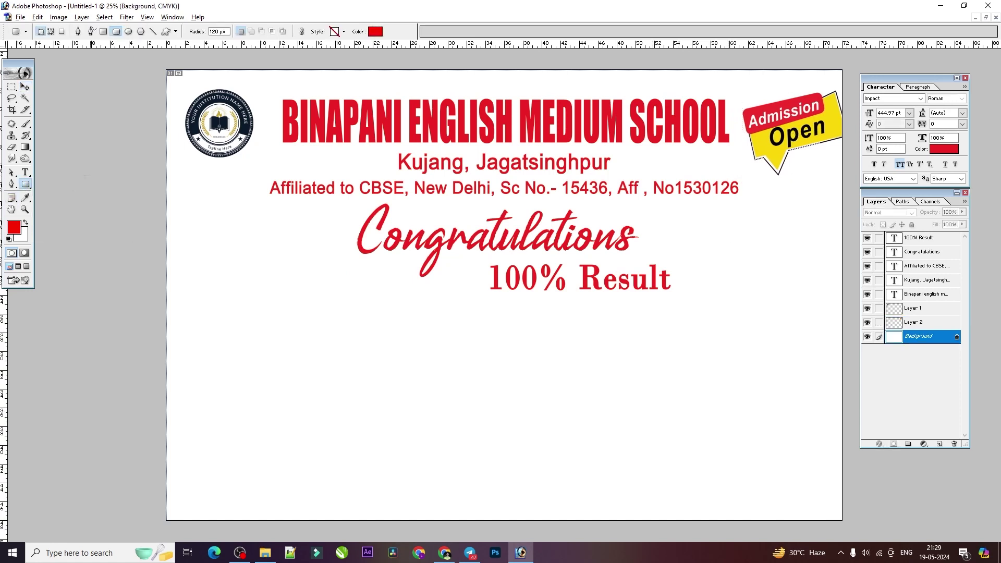